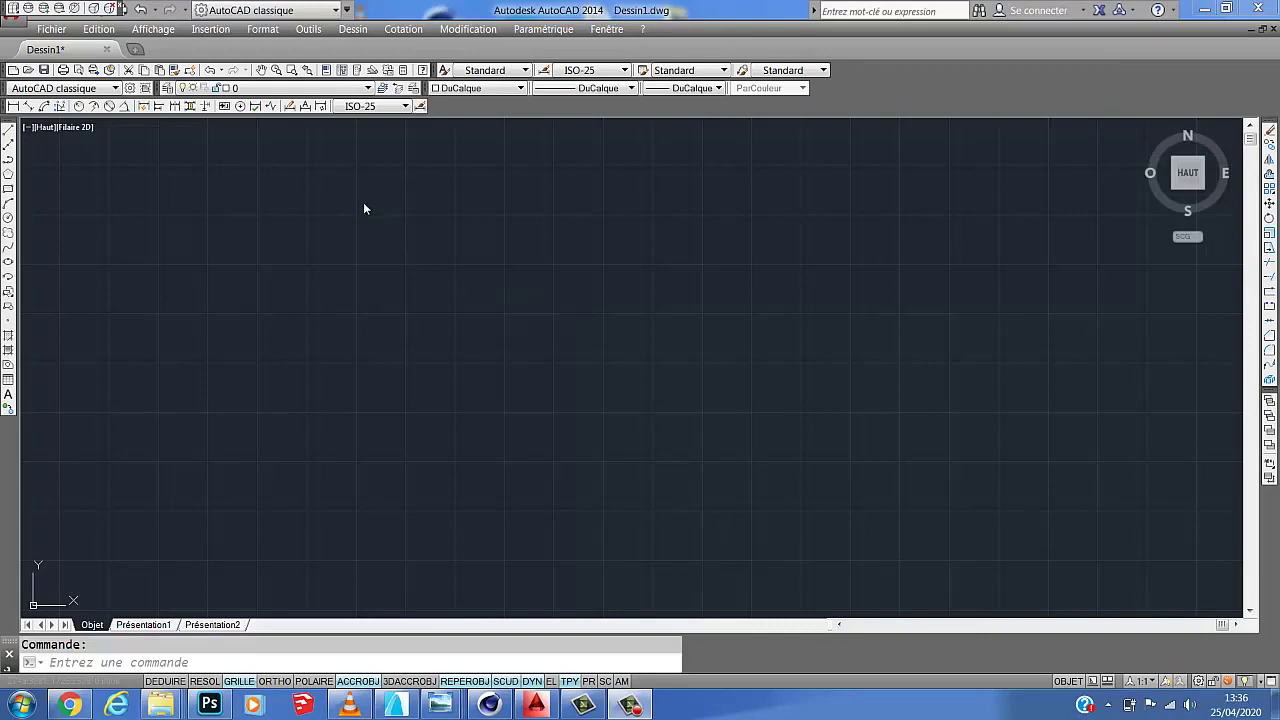
Draw a 10 by 10 square with the Rectangle command.
mouse_move(554, 221)
middle_down()
mouse_move(531, 257)
mouse_move(478, 259)
mouse_move(510, 245)
middle_up()
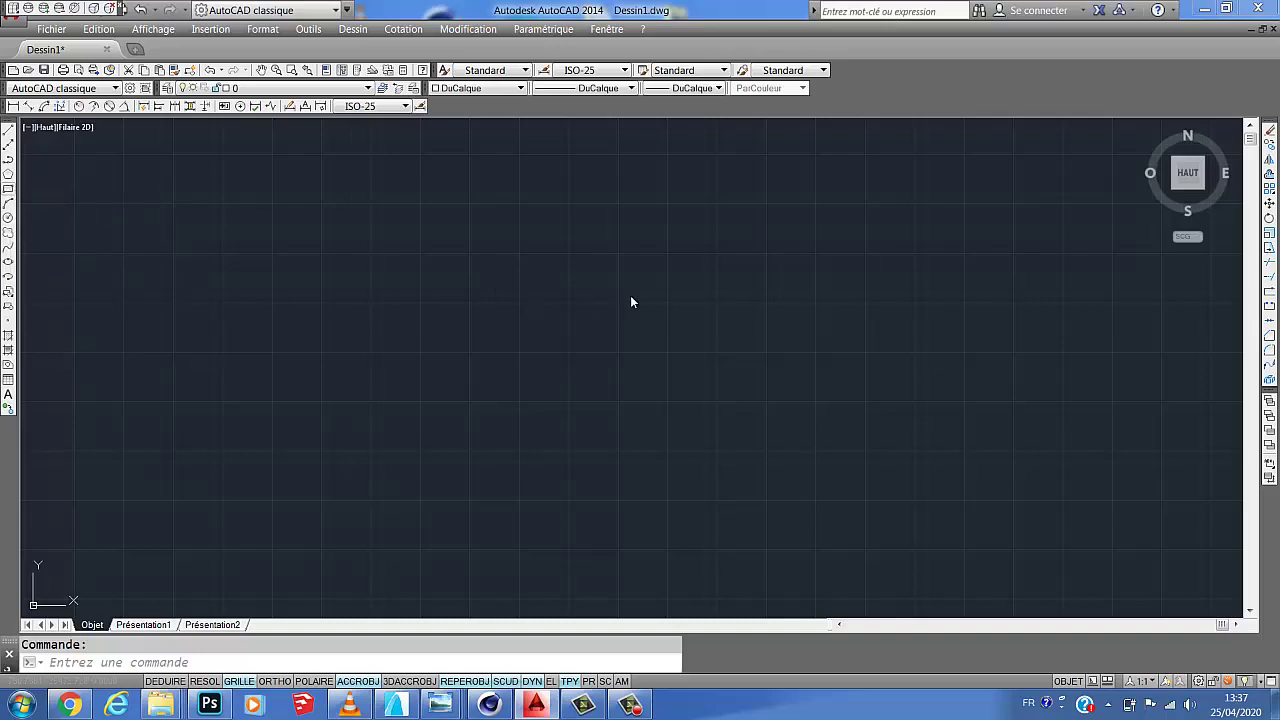
click(574, 264)
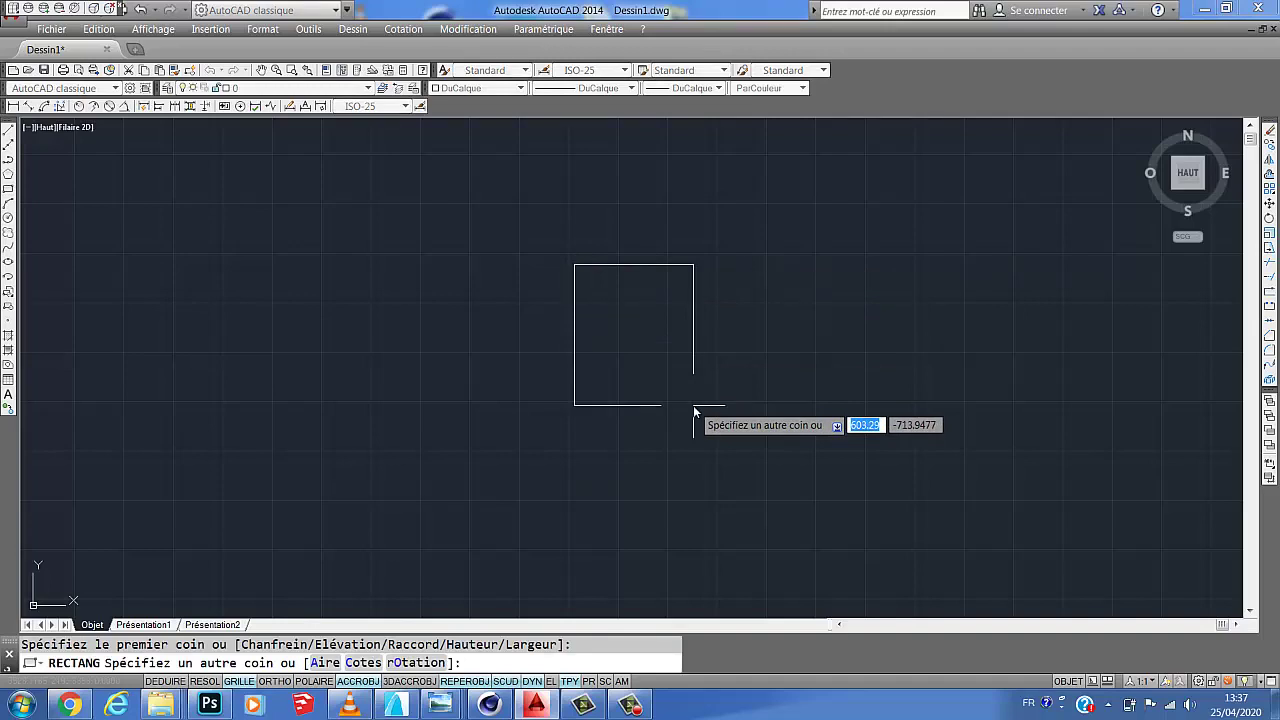
text(10)
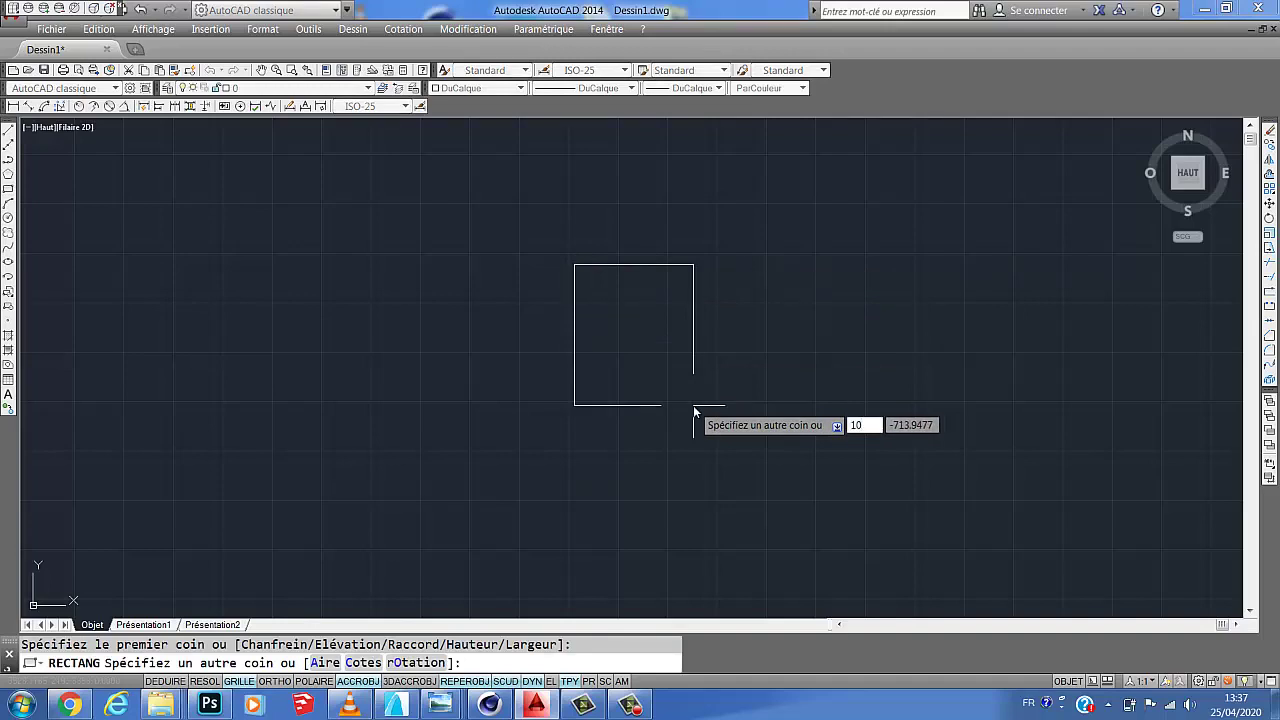
key(Tab)
text(10)
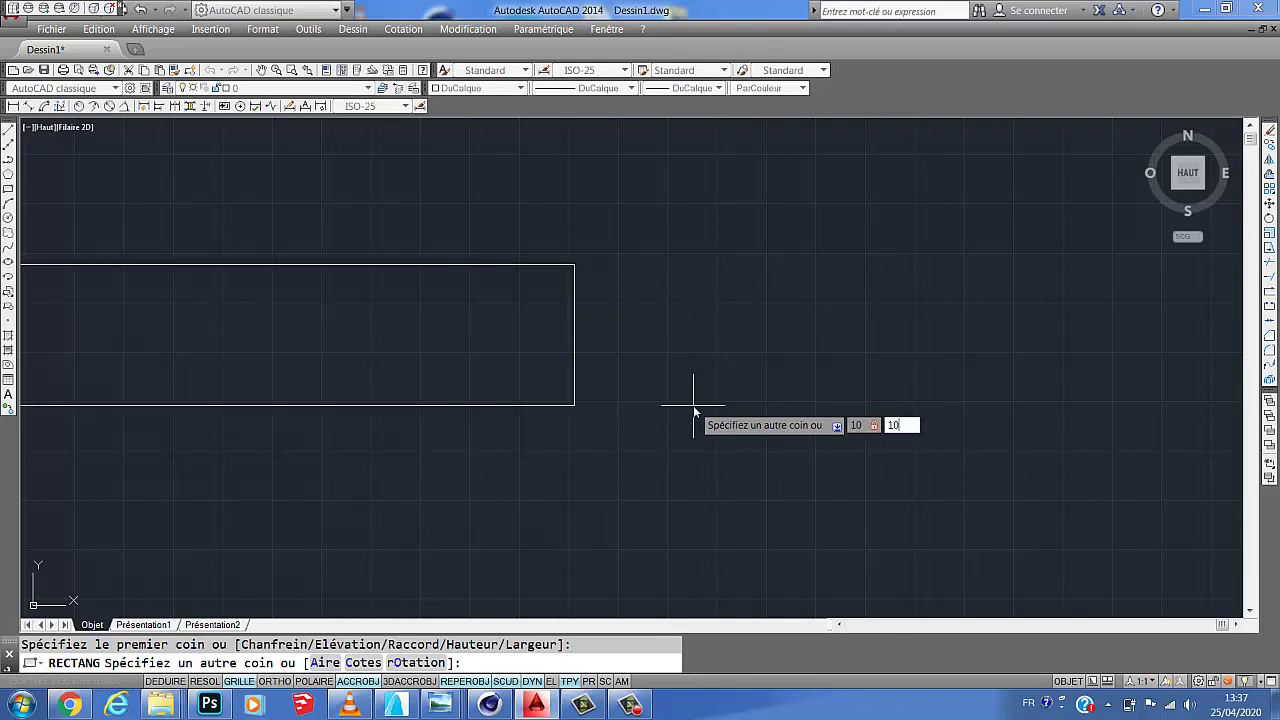
key(Return)
middle_click(585, 269)
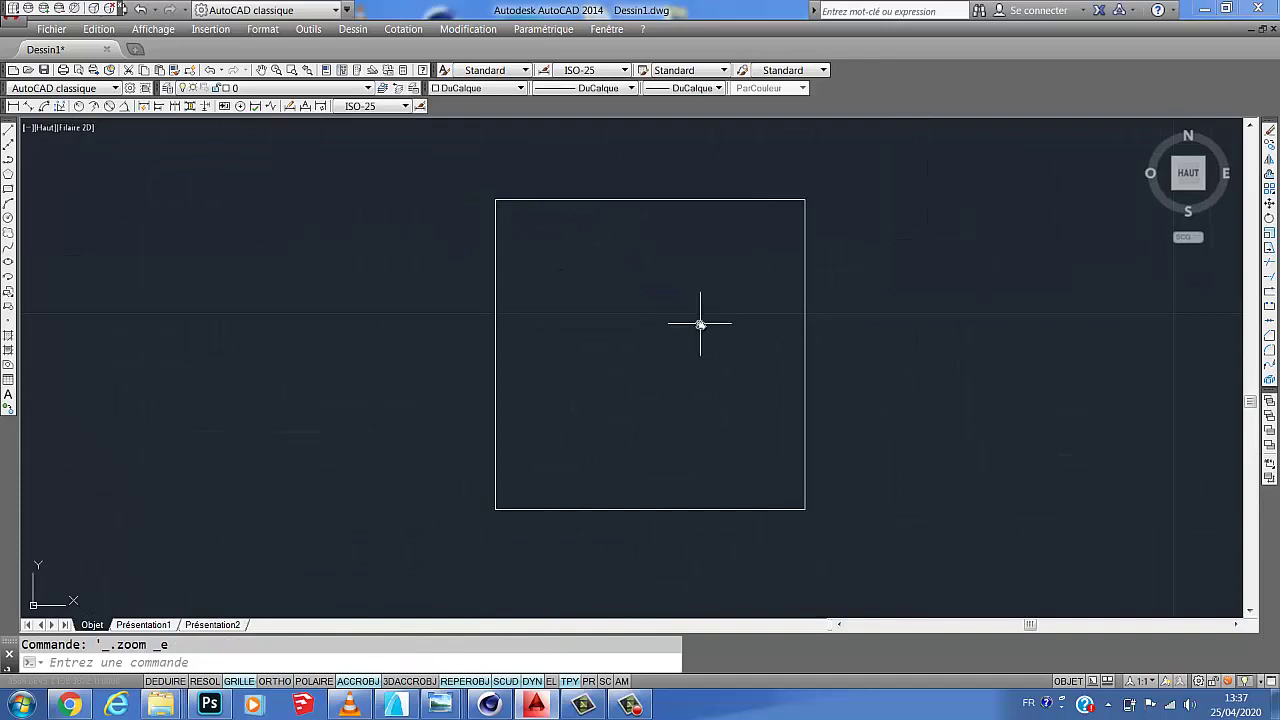
click(1271, 176)
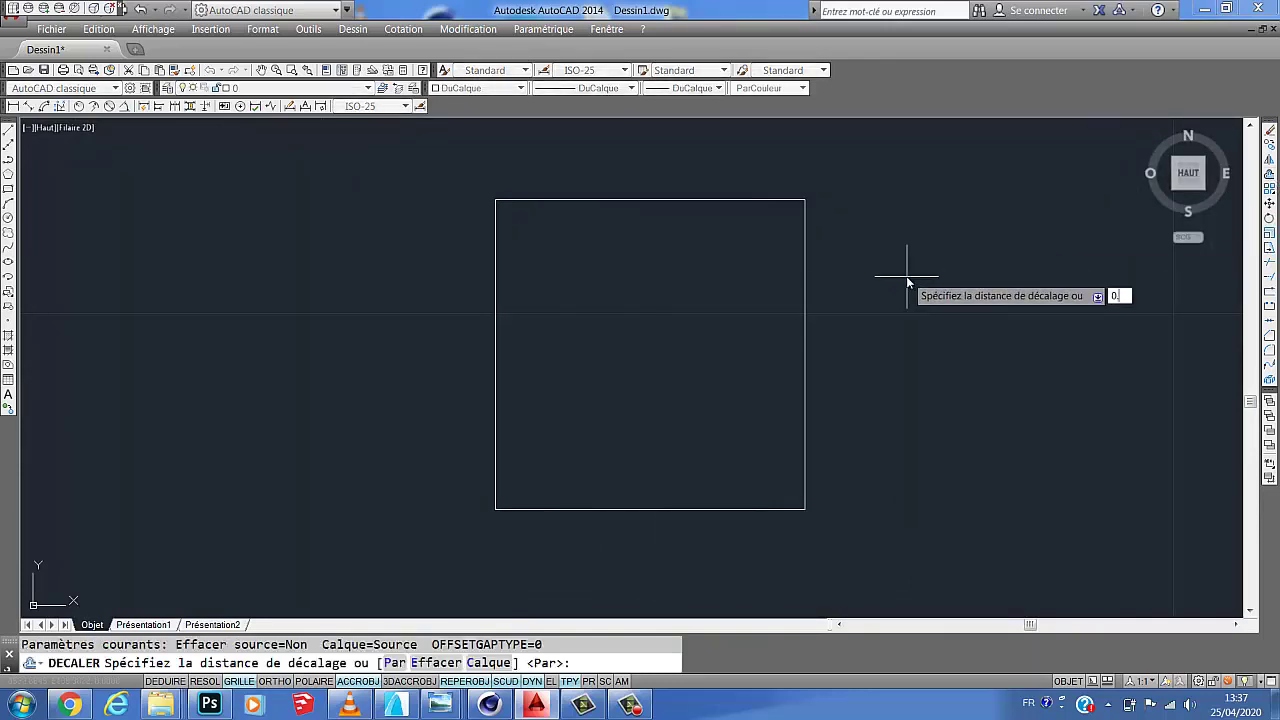
key(Escape)
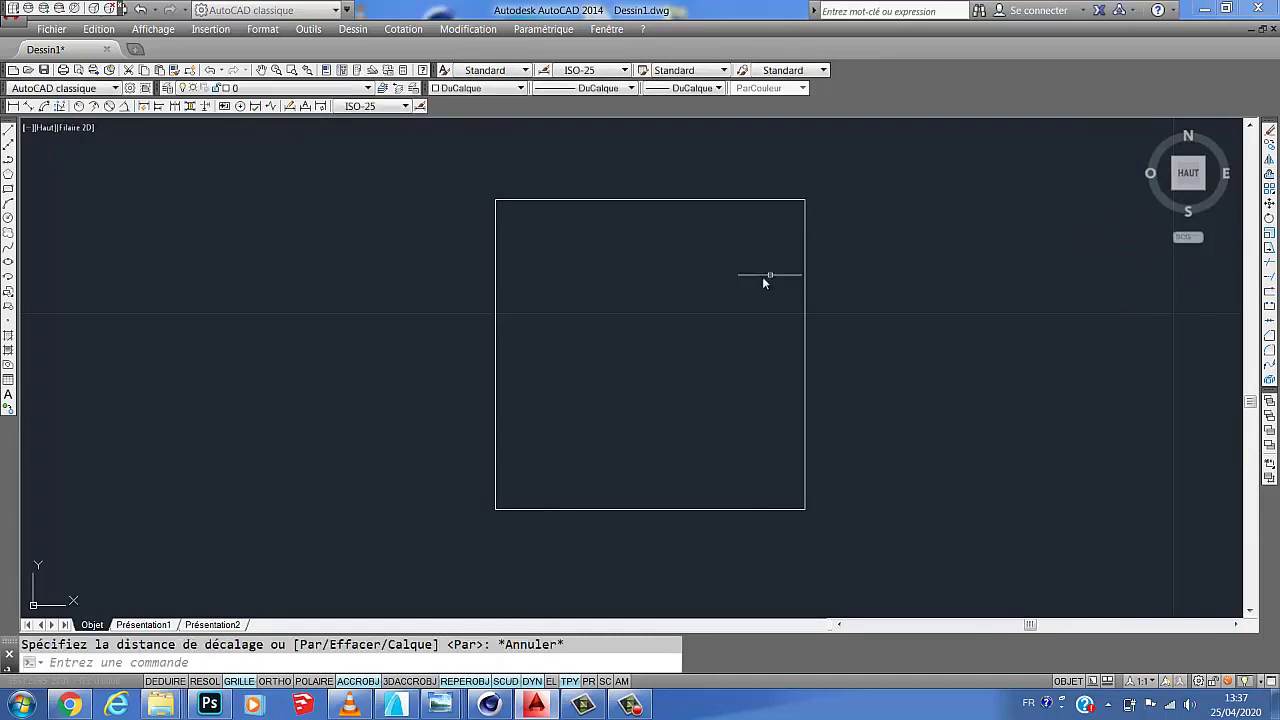
scroll(794, 264, down, 2)
middle_click(782, 276)
middle_click(782, 276)
scroll(762, 290, down, 4)
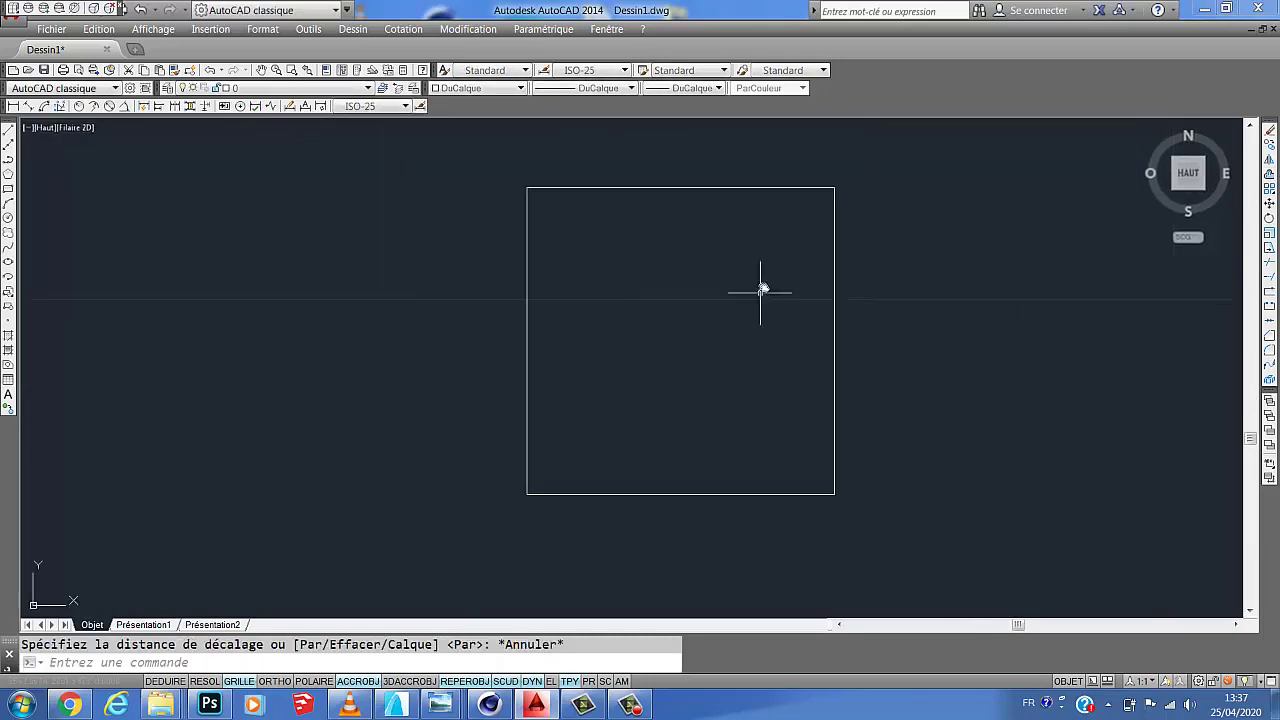
mouse_move(794, 298)
middle_down()
mouse_move(714, 301)
mouse_move(749, 289)
mouse_move(726, 314)
mouse_move(569, 197)
mouse_move(393, 156)
mouse_move(383, 271)
middle_up()
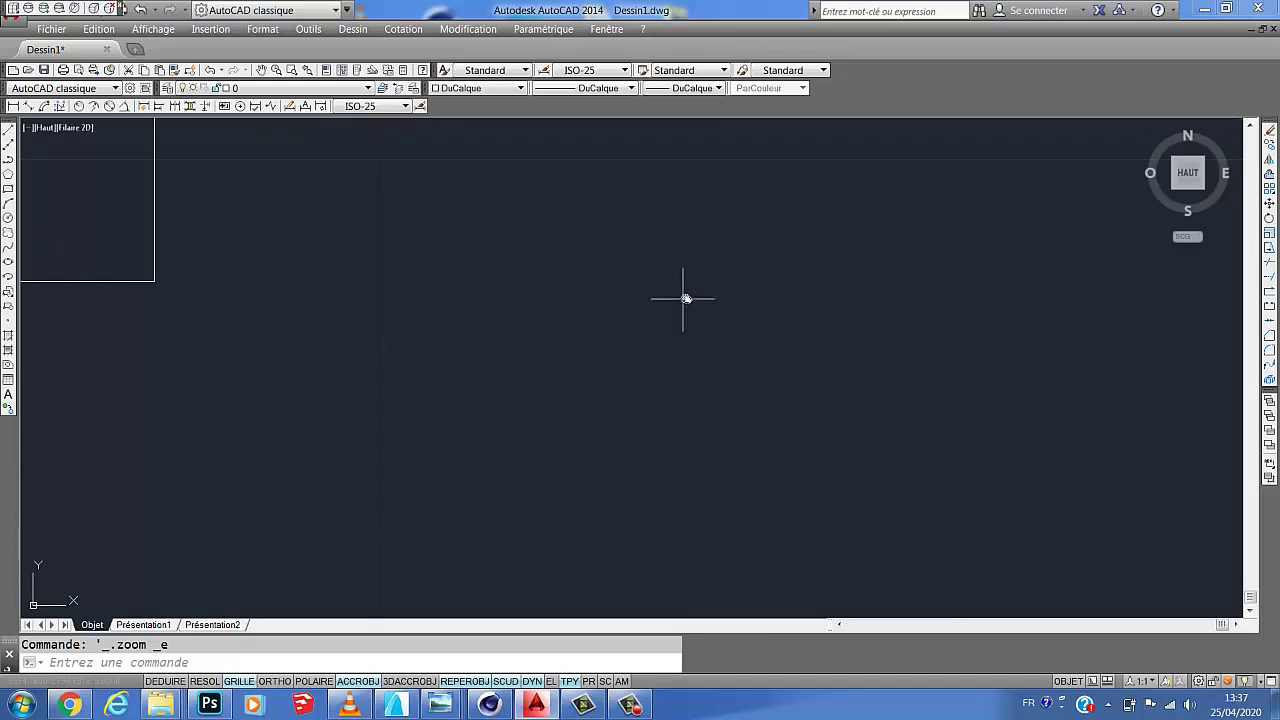
middle_drag(749, 263, 745, 264)
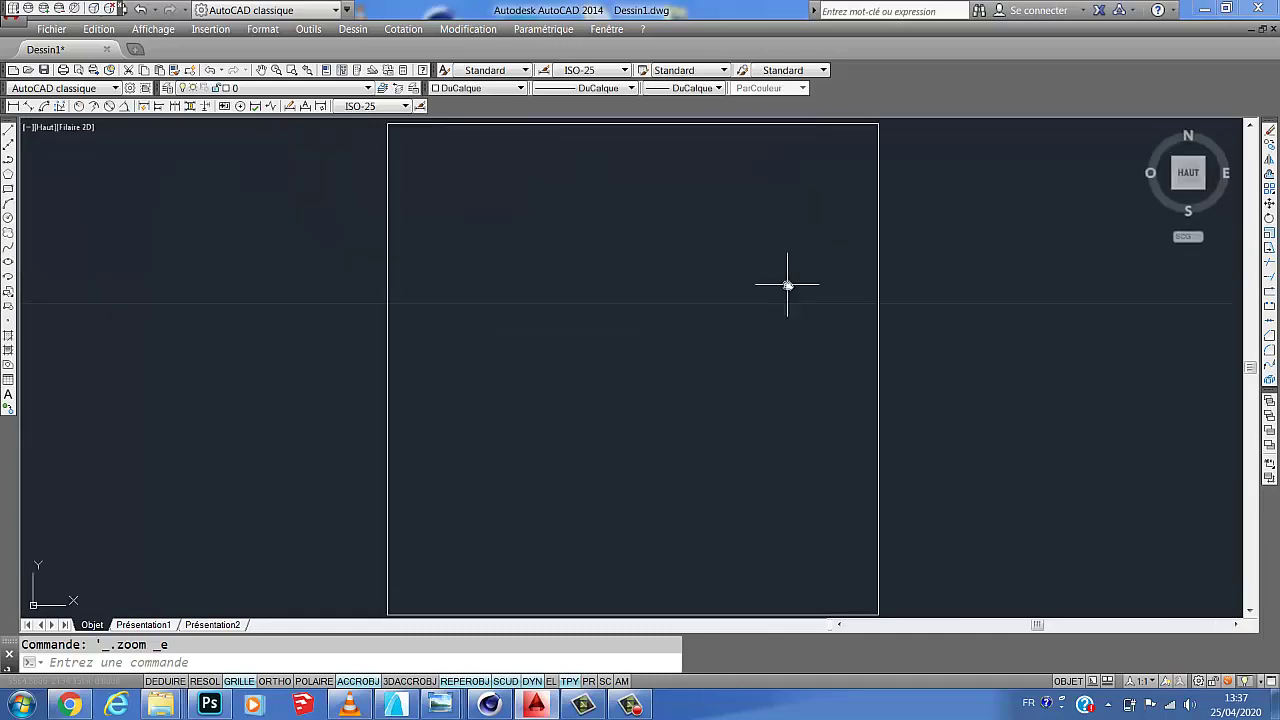
scroll(757, 249, down, 4)
middle_drag(757, 249, 671, 263)
scroll(644, 288, up, 2)
scroll(630, 295, up, 2)
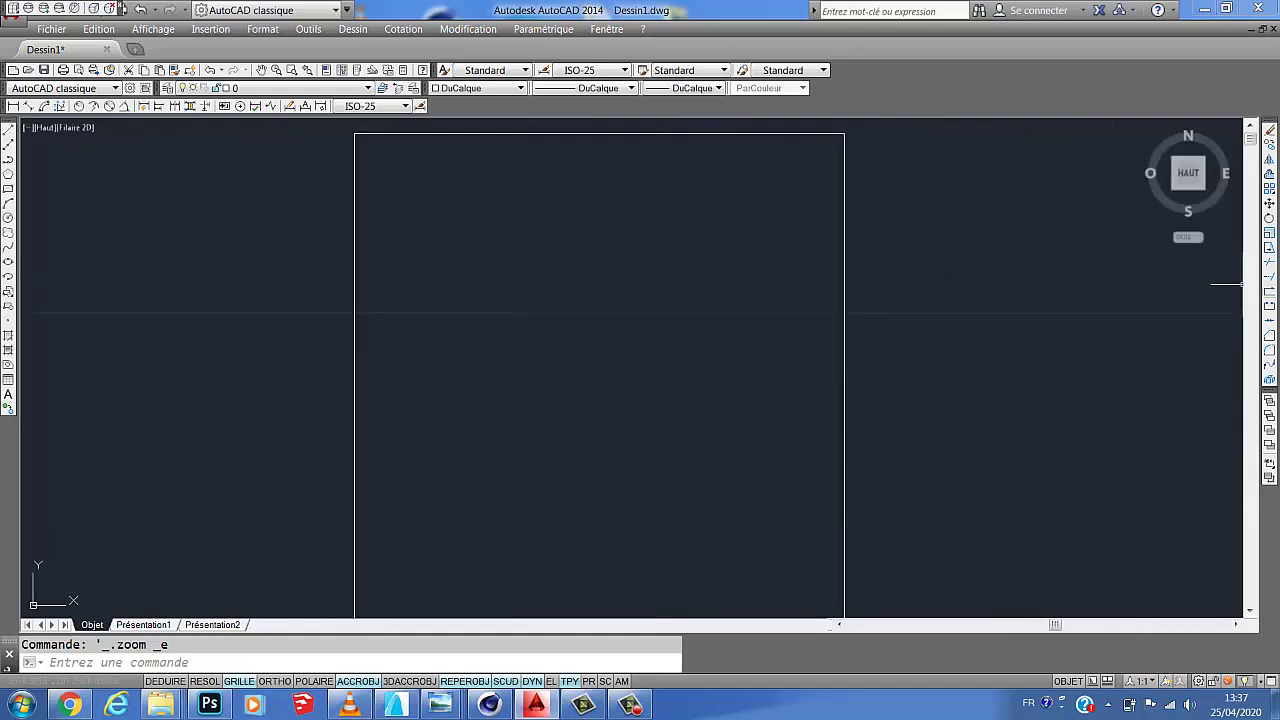
Offset the square inward by 0.2 to form the outer wall thickness.
click(1269, 175)
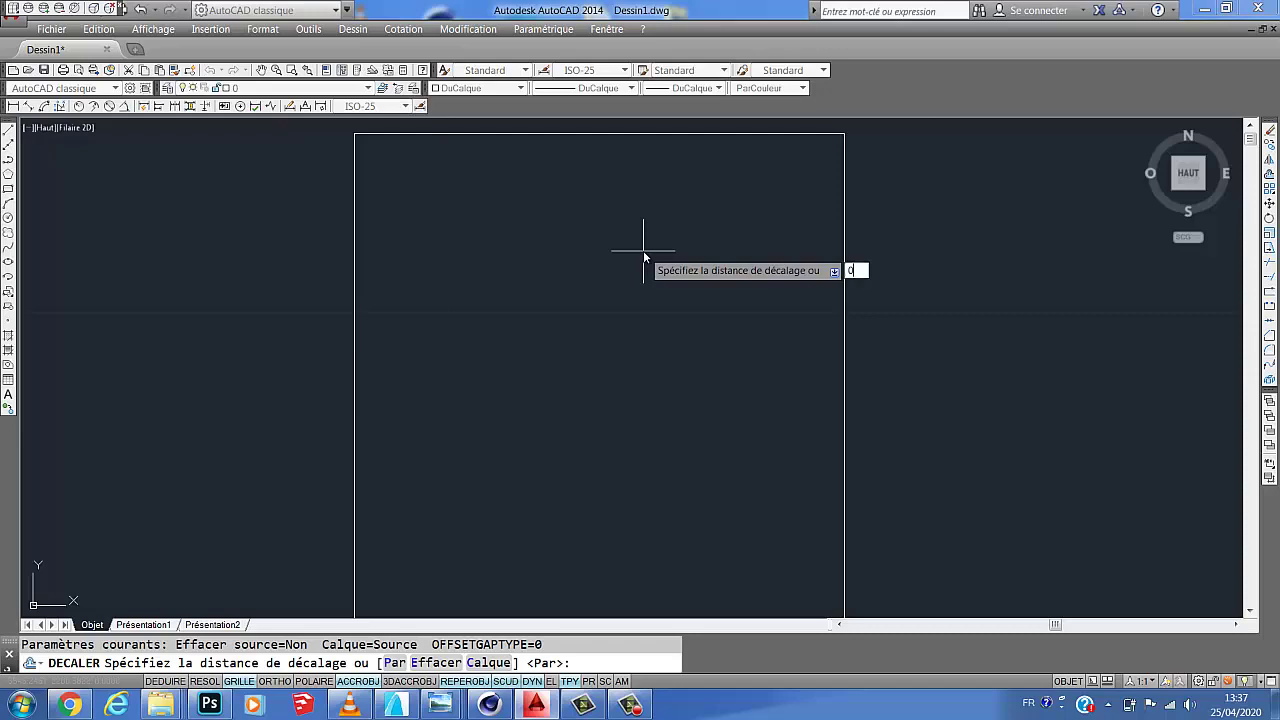
text(0.2)
key(Return)
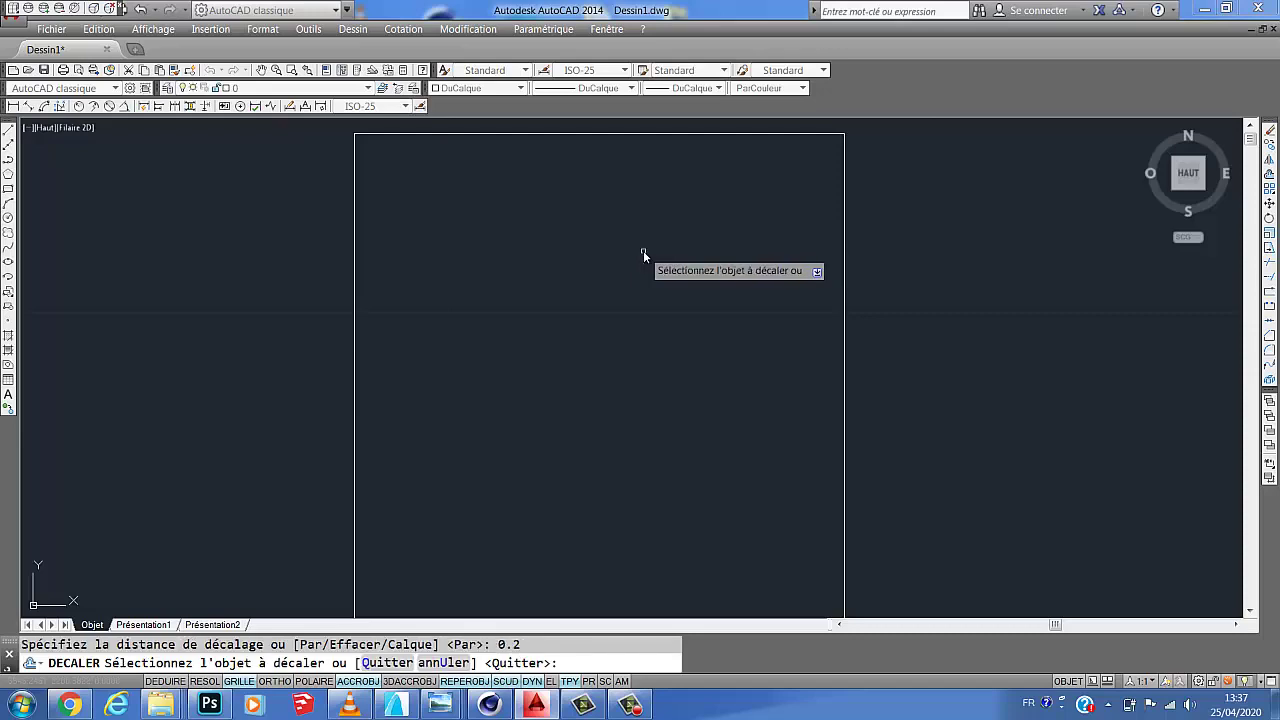
click(633, 132)
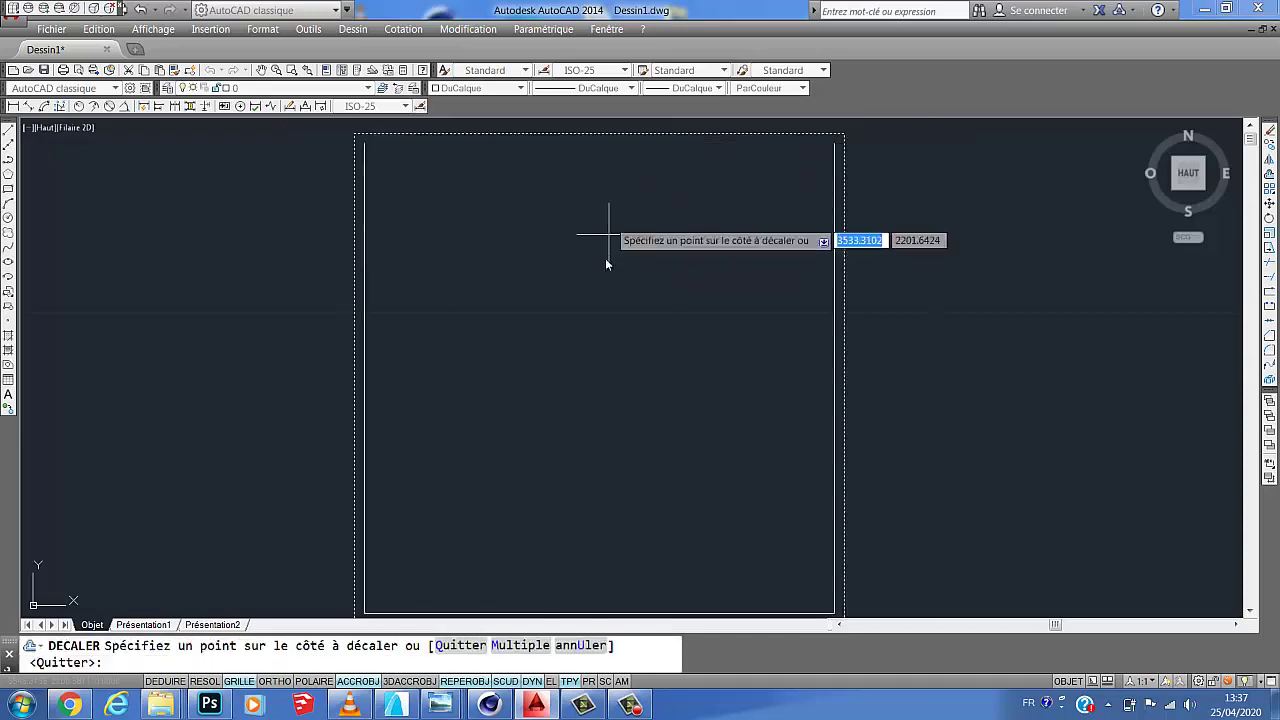
click(598, 324)
scroll(645, 290, down, 4)
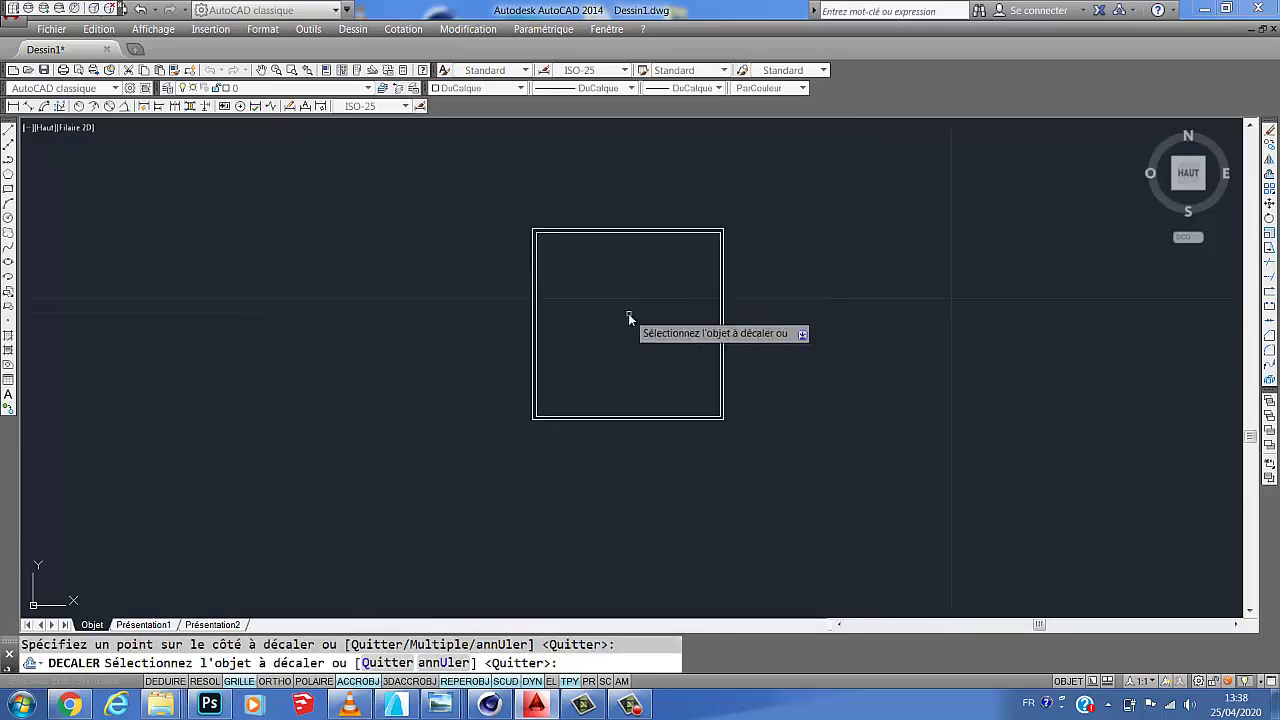
key(Escape)
Explode the inner square into separate lines.
scroll(640, 290, up, 5)
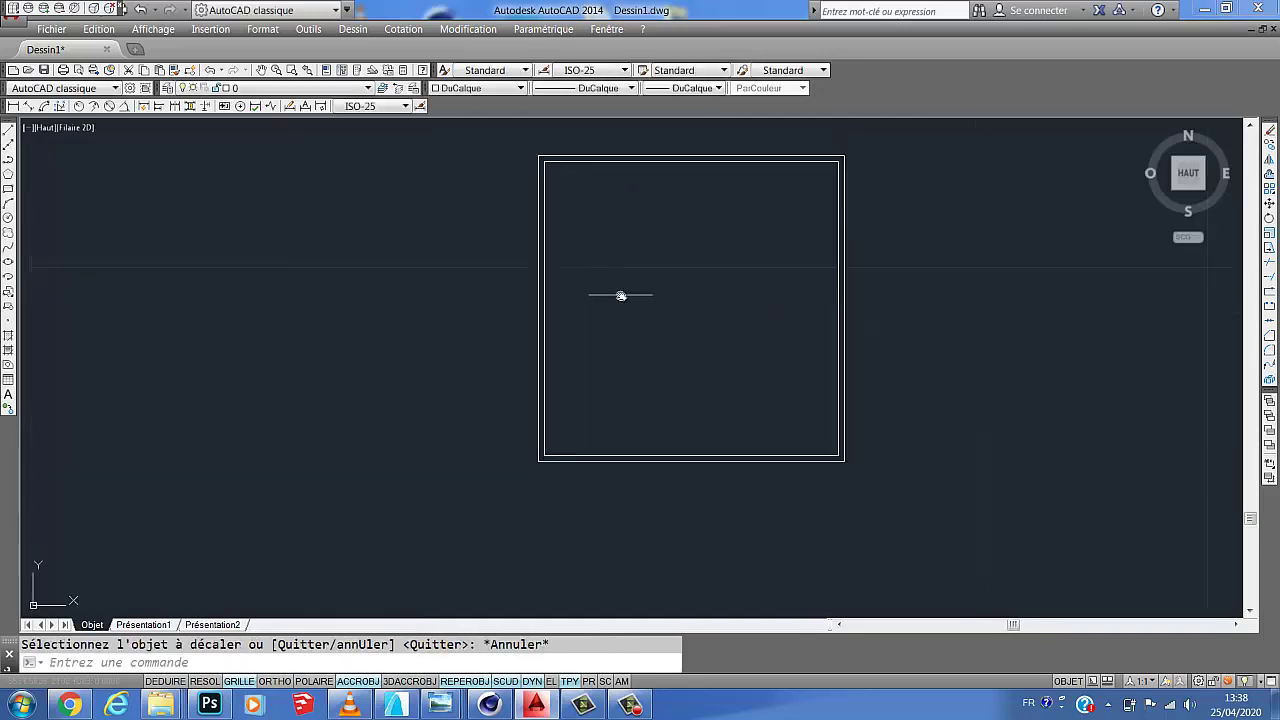
scroll(545, 280, down, 2)
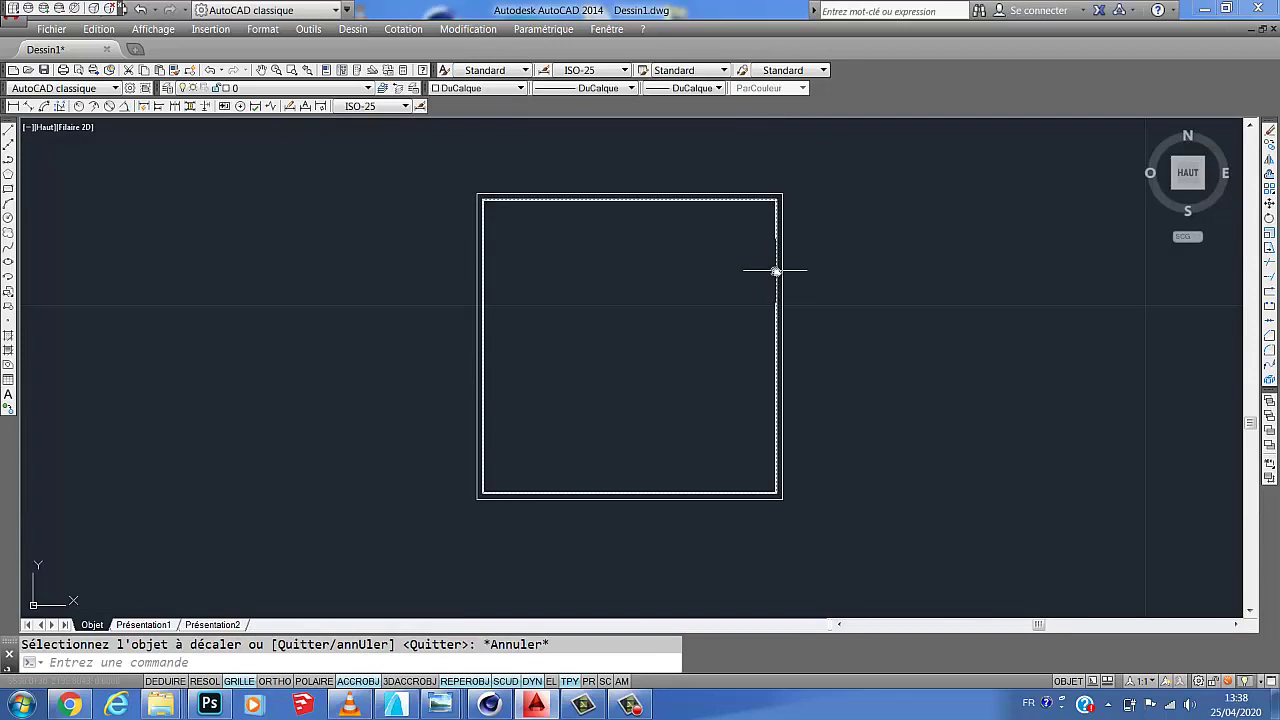
click(775, 270)
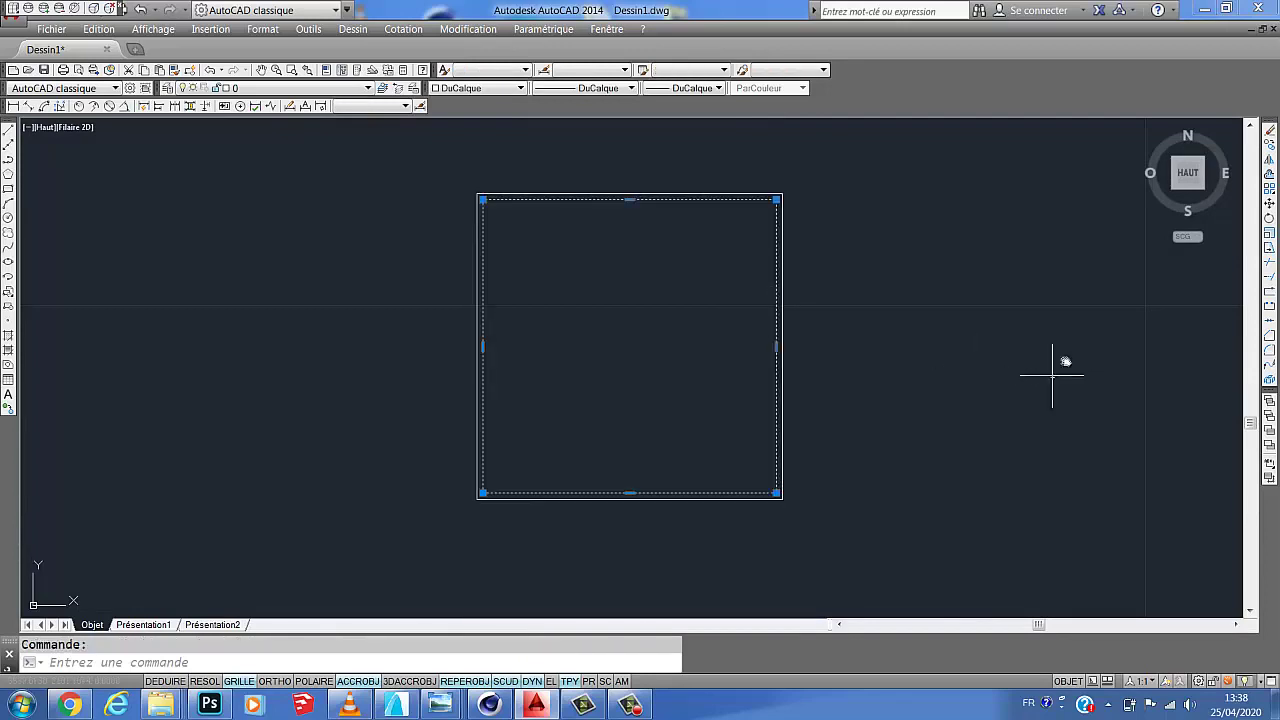
click(1270, 381)
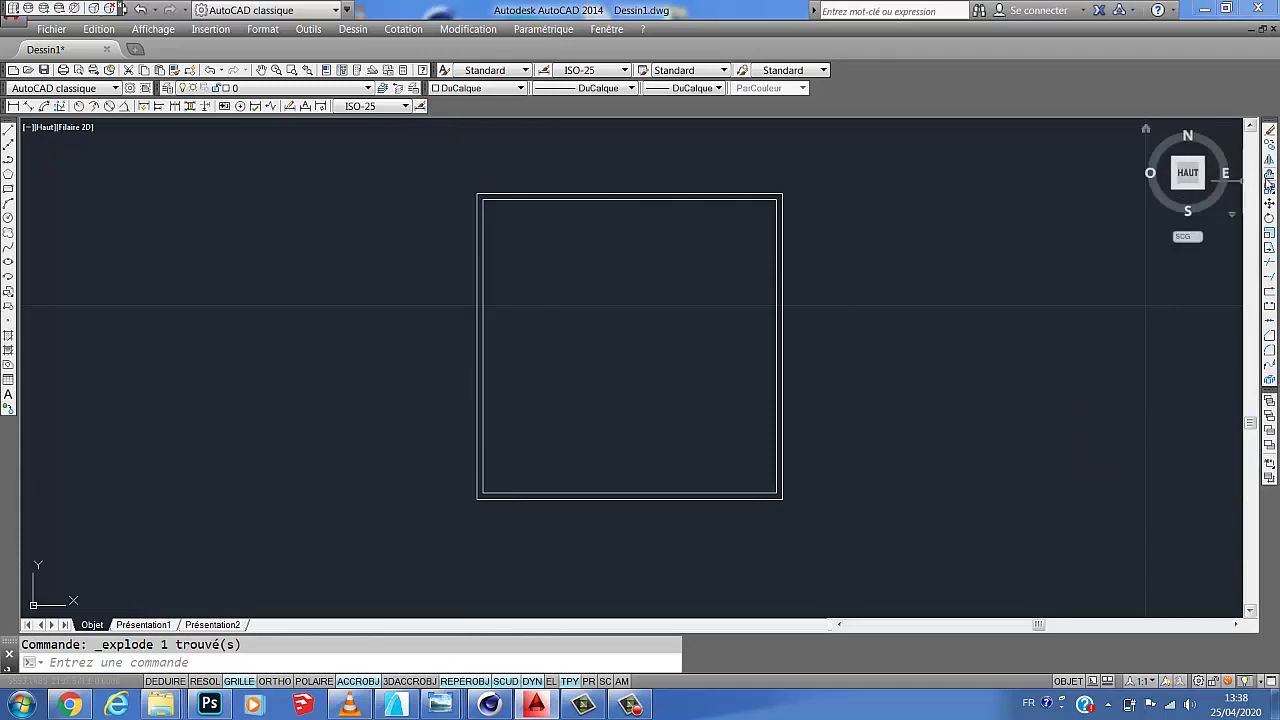
Offset the inner square's right-hand line by 3 towards the inside of the plan.
click(1269, 173)
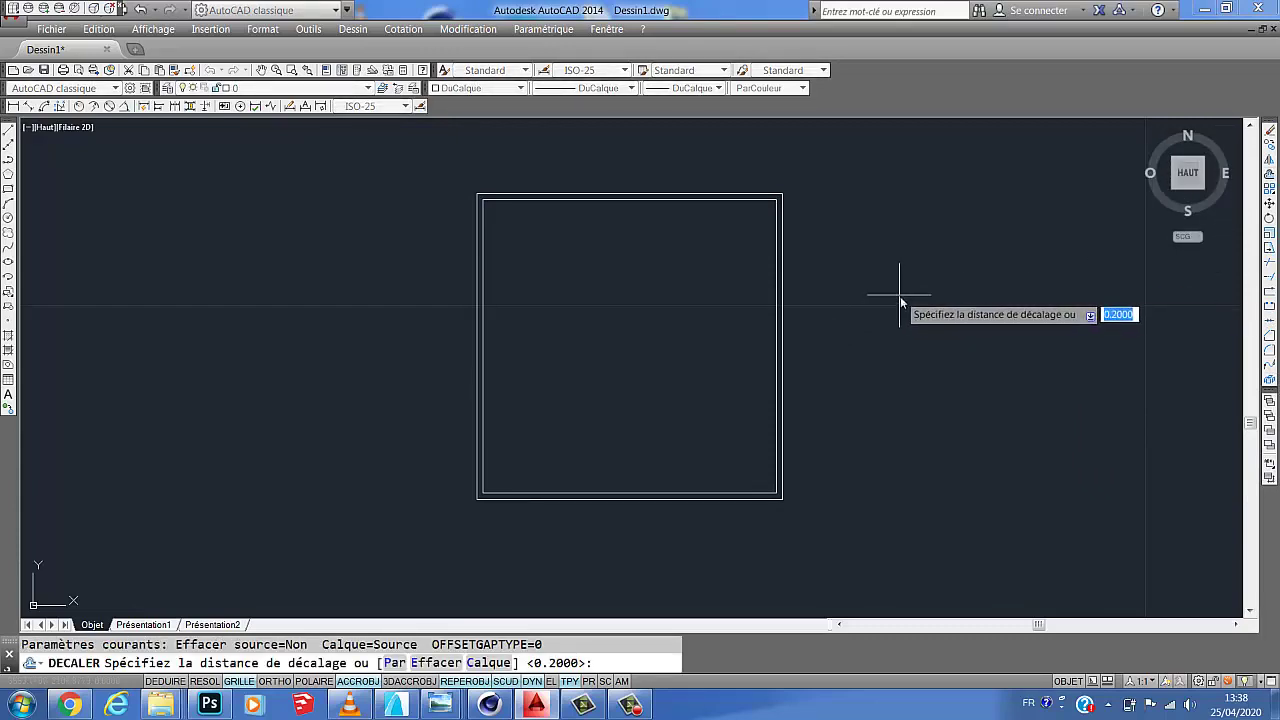
text(3)
key(Return)
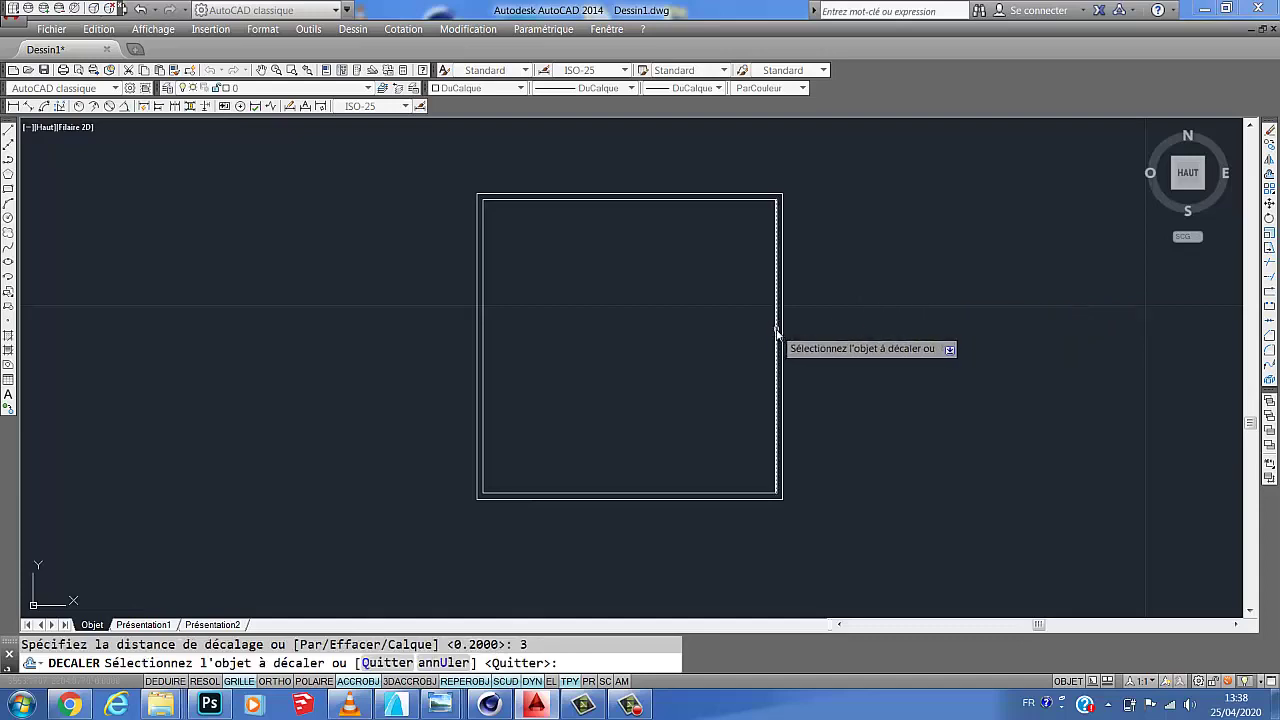
click(776, 335)
click(615, 333)
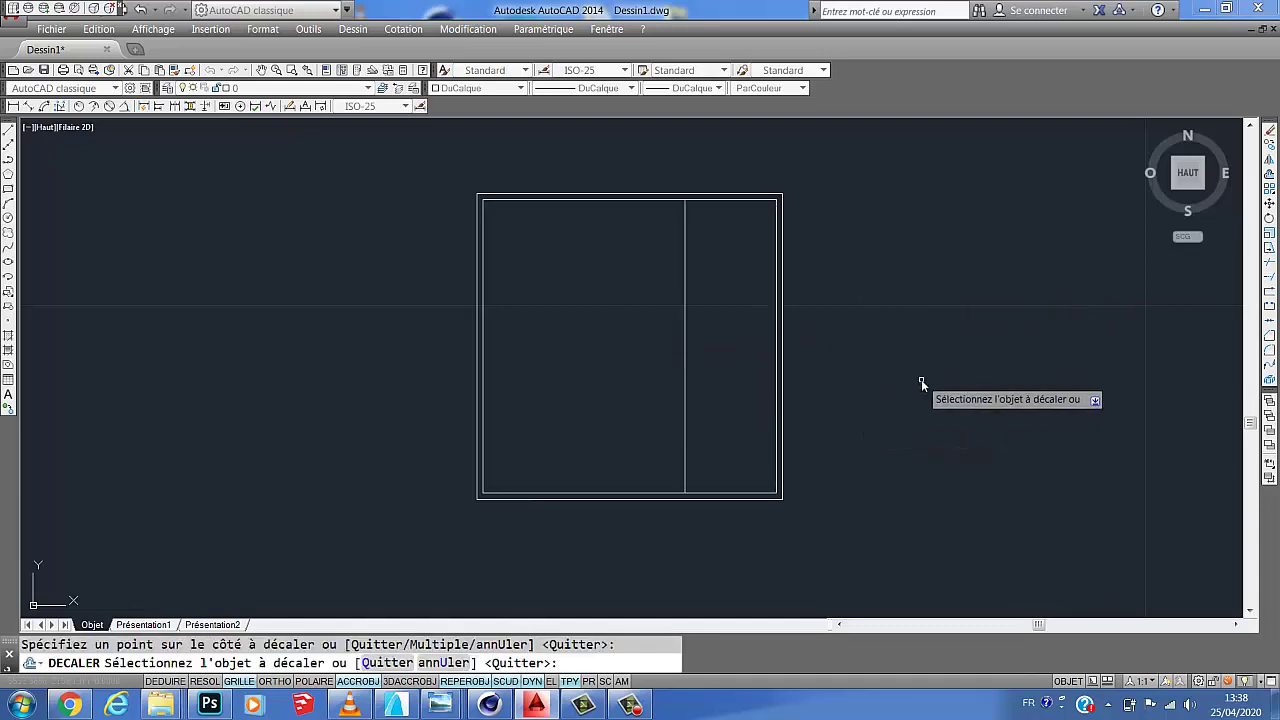
key(Return)
Offset the interior vertical line by 0.1 to the left to give the partition its thickness.
key(Return)
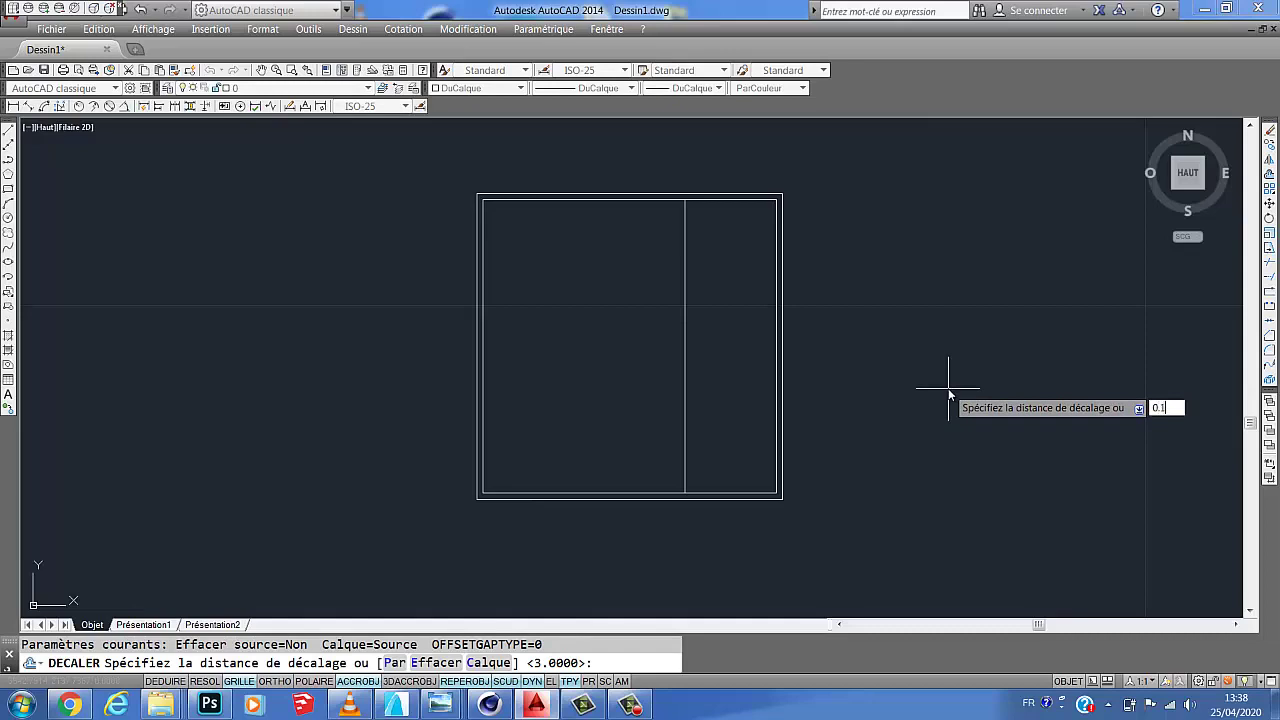
key(Return)
click(683, 367)
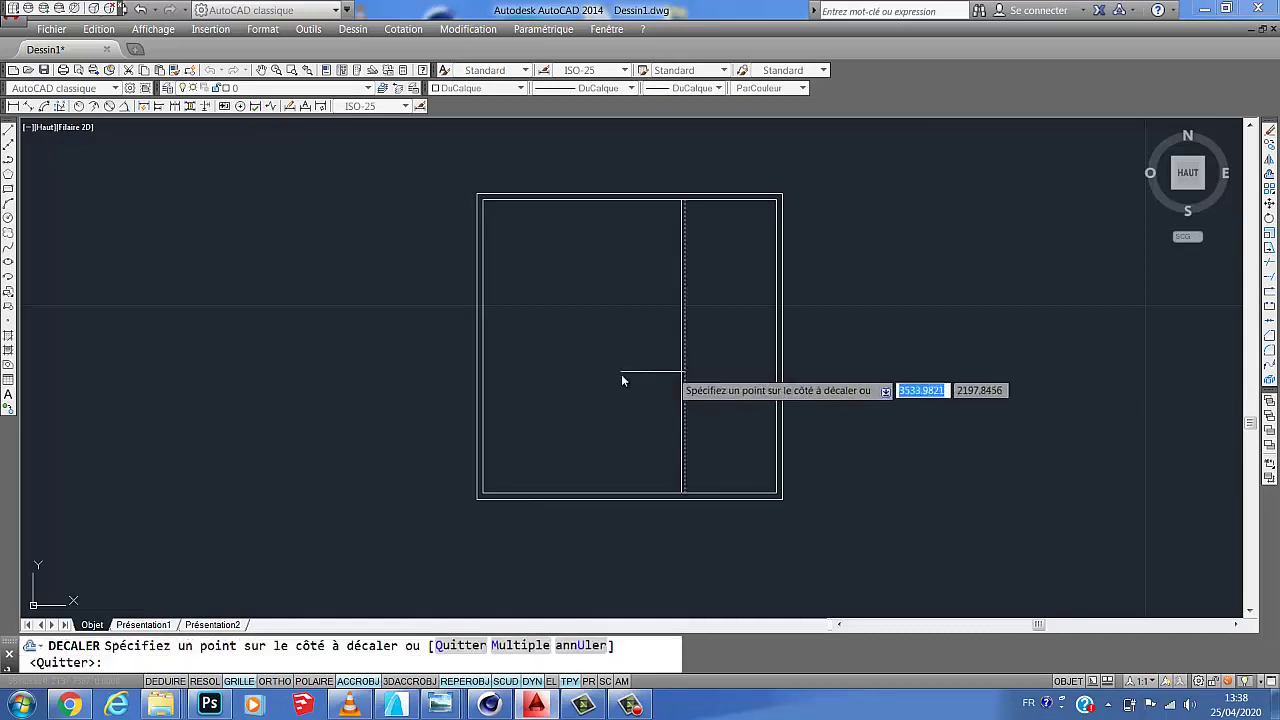
click(625, 378)
key(Escape)
middle_drag(709, 480, 760, 443)
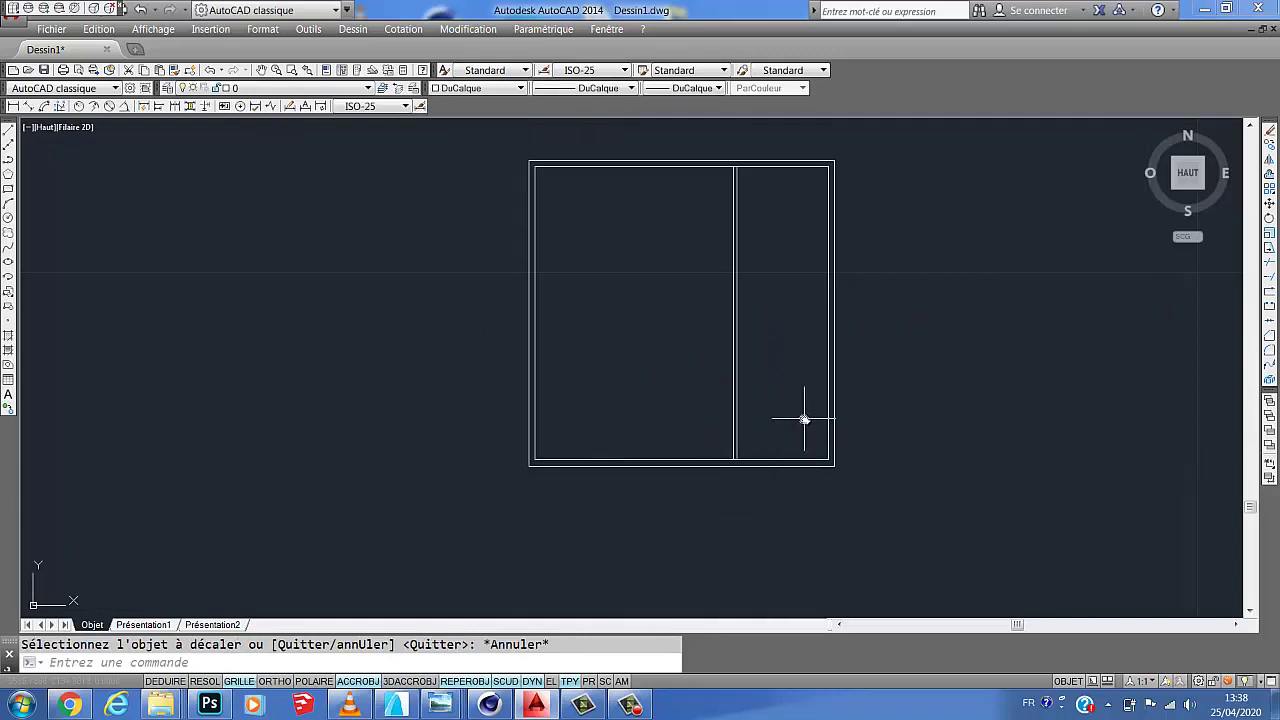
middle_drag(780, 400, 726, 426)
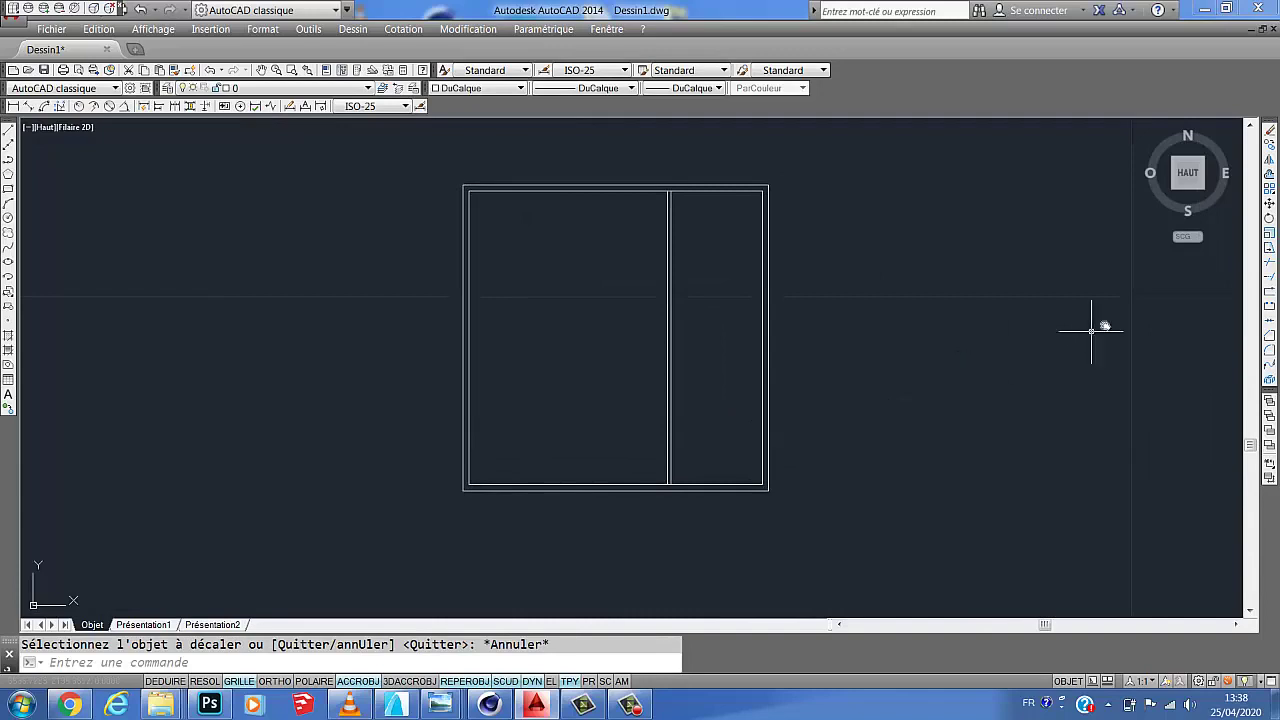
Break the inner square's bottom line at the point where it meets the partition's right-hand line.
click(1272, 293)
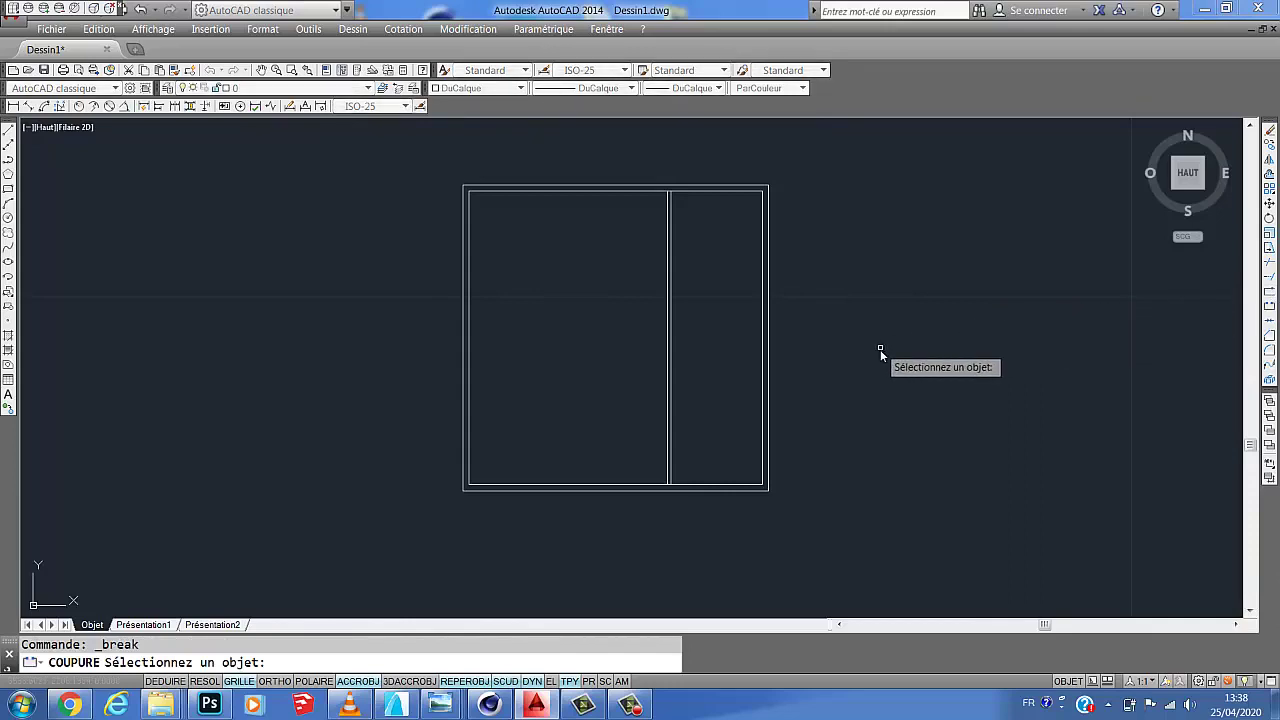
scroll(672, 516, up, 2)
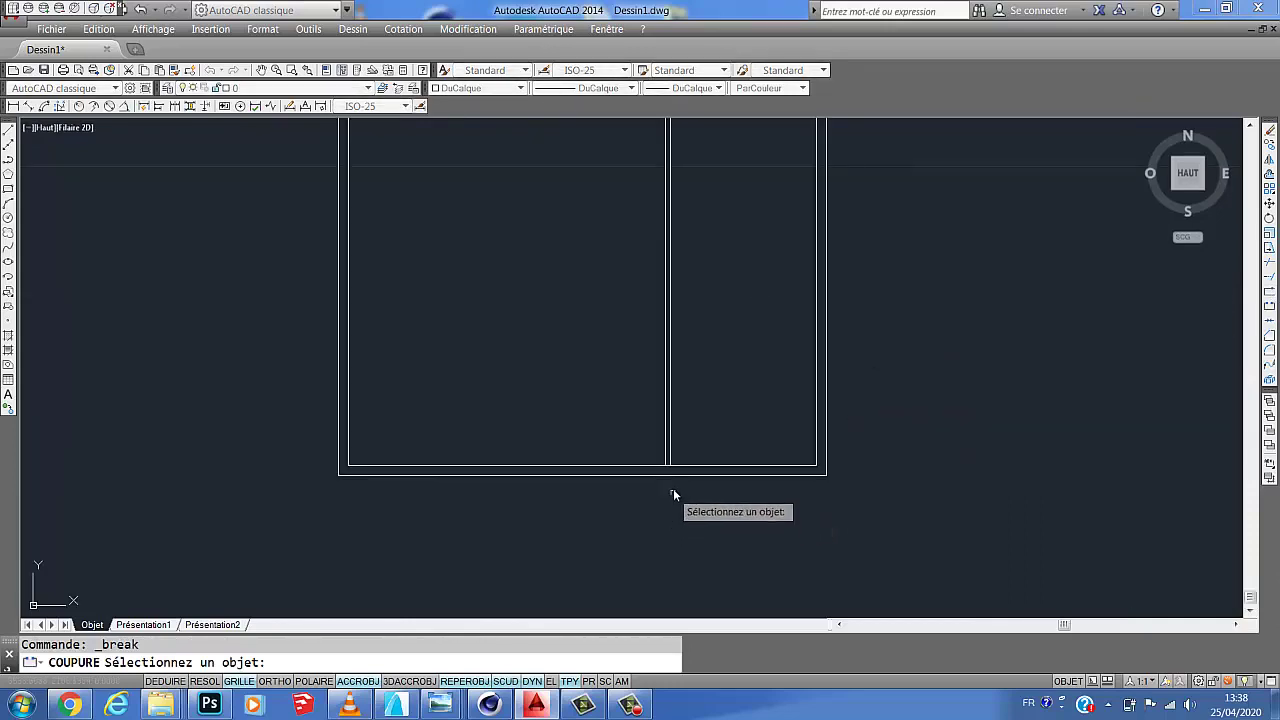
scroll(697, 470, up, 2)
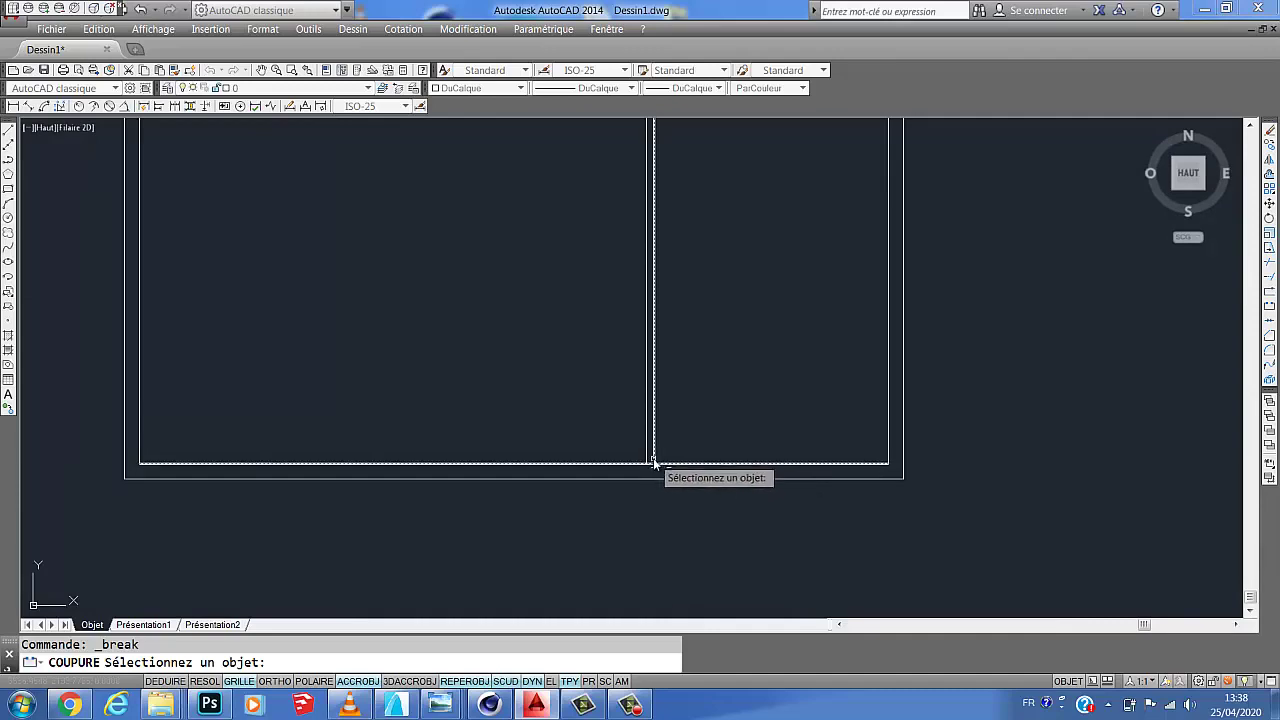
scroll(670, 470, down, 4)
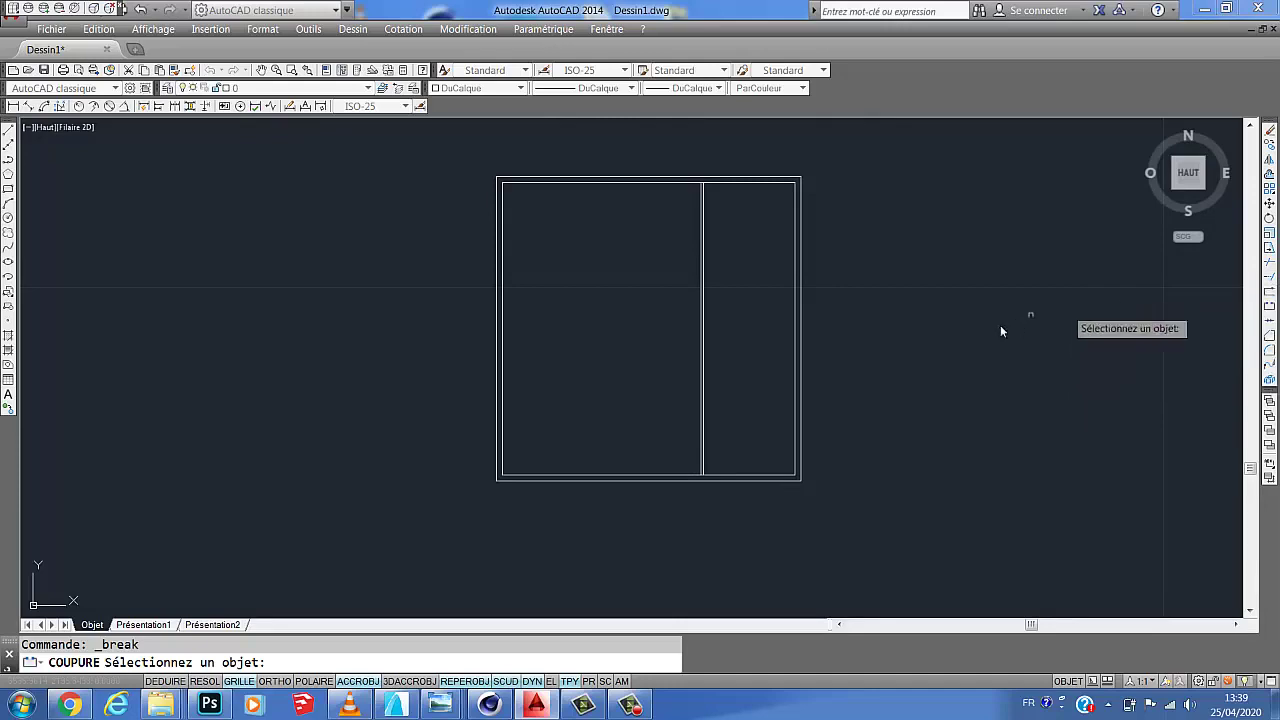
click(771, 475)
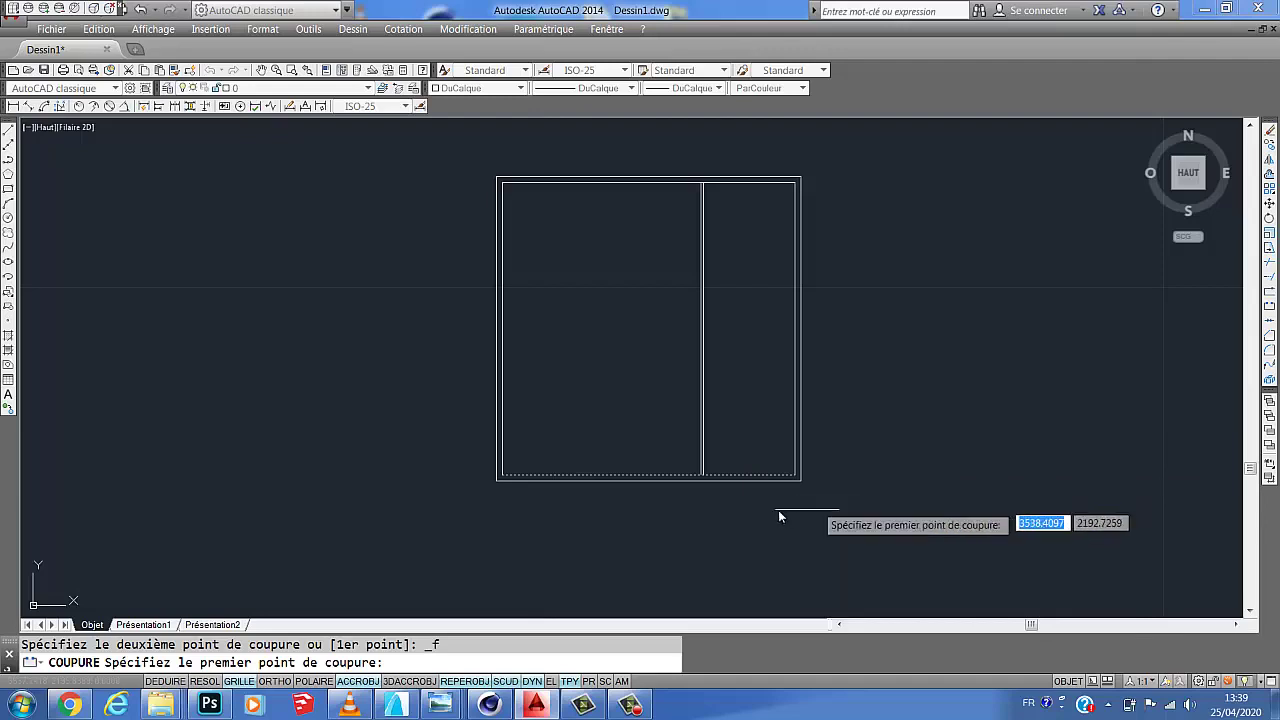
scroll(729, 490, up, 4)
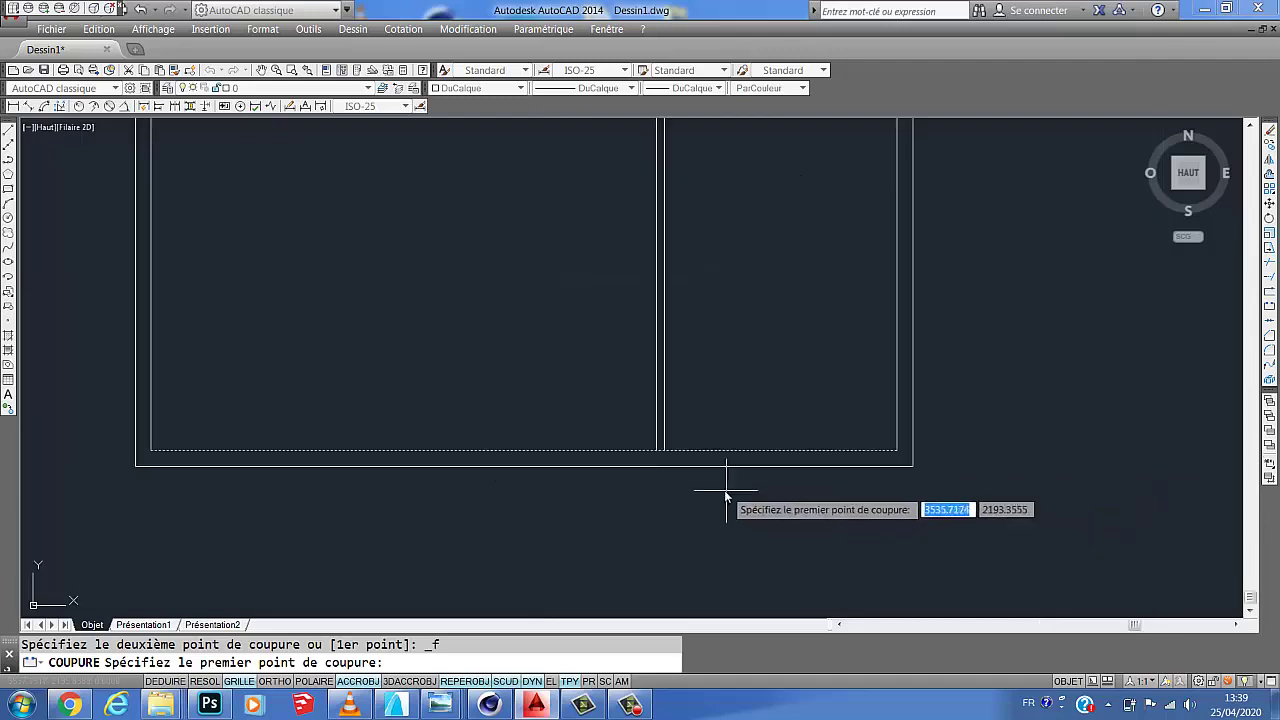
click(664, 449)
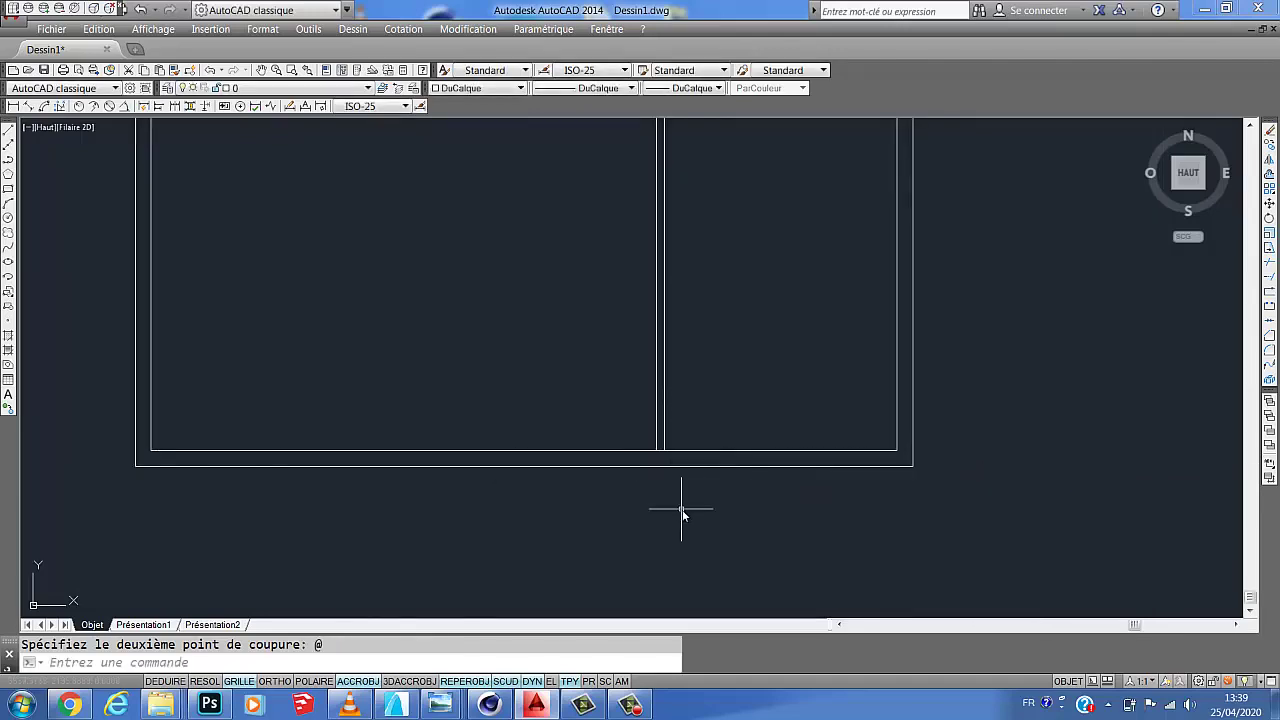
Check the split by selecting the inner bottom line's segment between the partition and the right wall.
scroll(685, 508, down, 2)
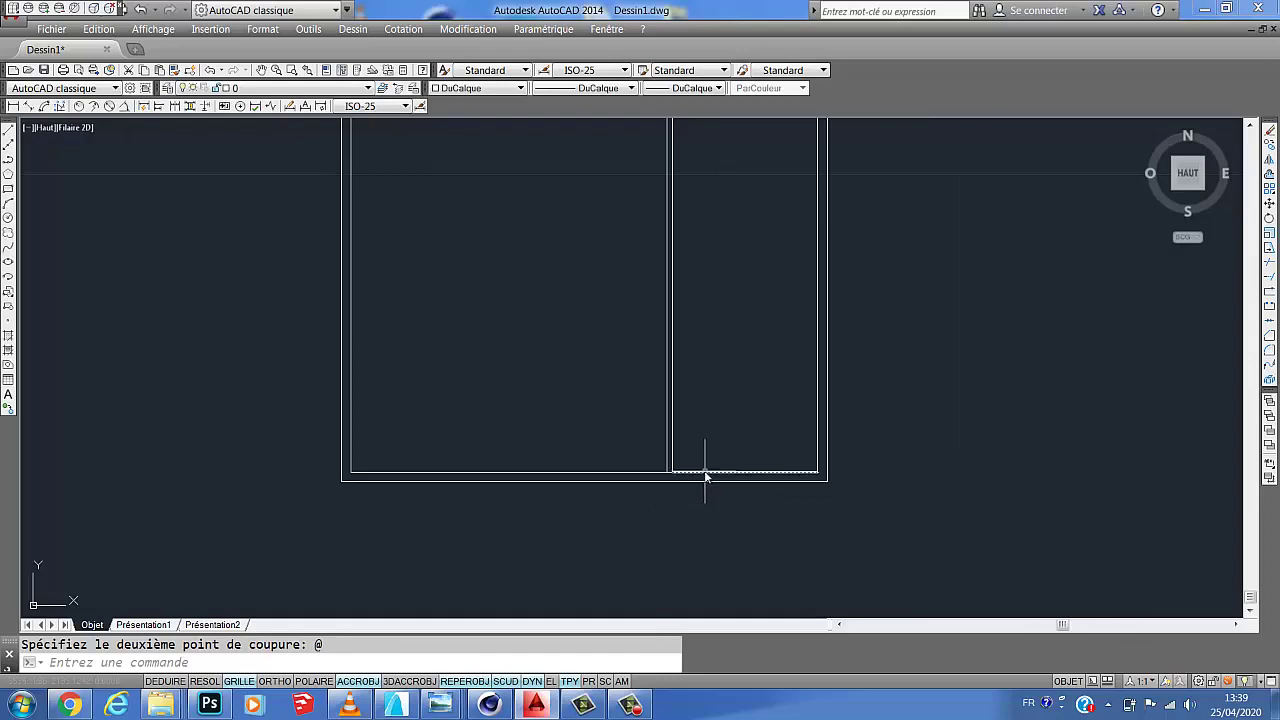
click(704, 472)
scroll(698, 486, up, 4)
scroll(750, 460, down, 2)
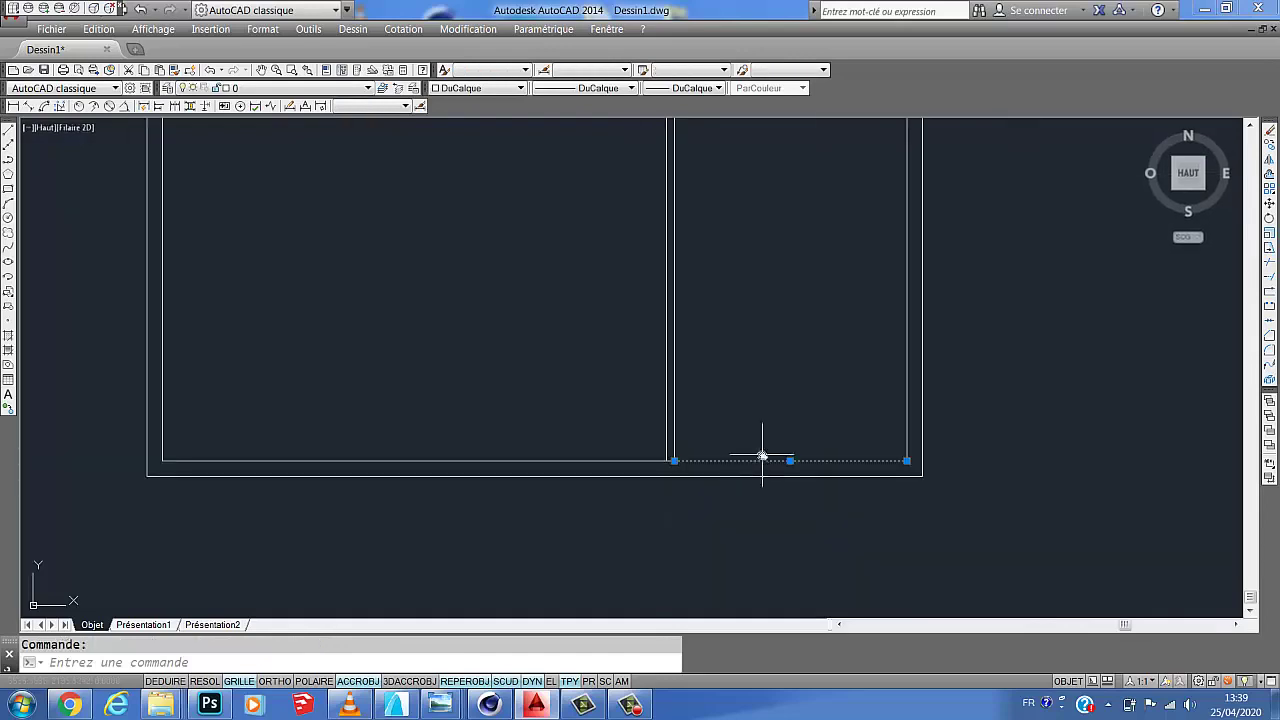
Offset the partition's left-hand line by 2 towards the left side of the plan.
scroll(725, 484, down, 2)
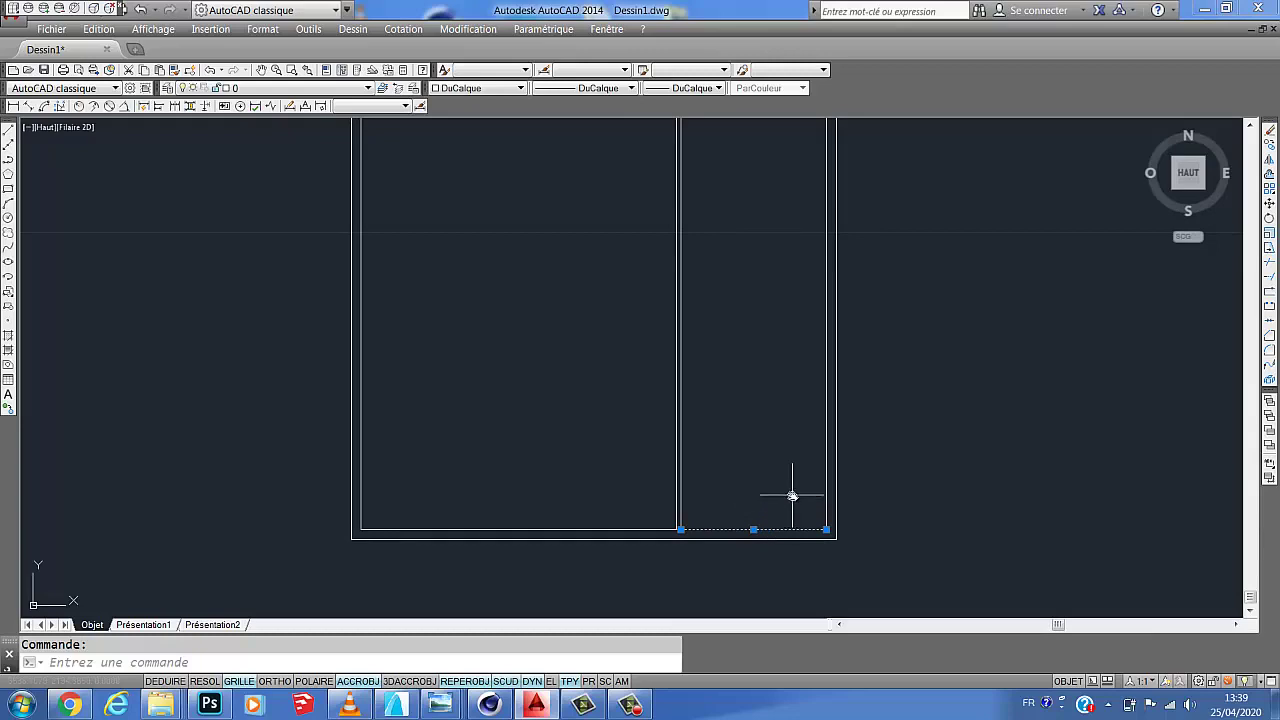
key(Escape)
scroll(791, 509, down, 3)
scroll(805, 545, up, 3)
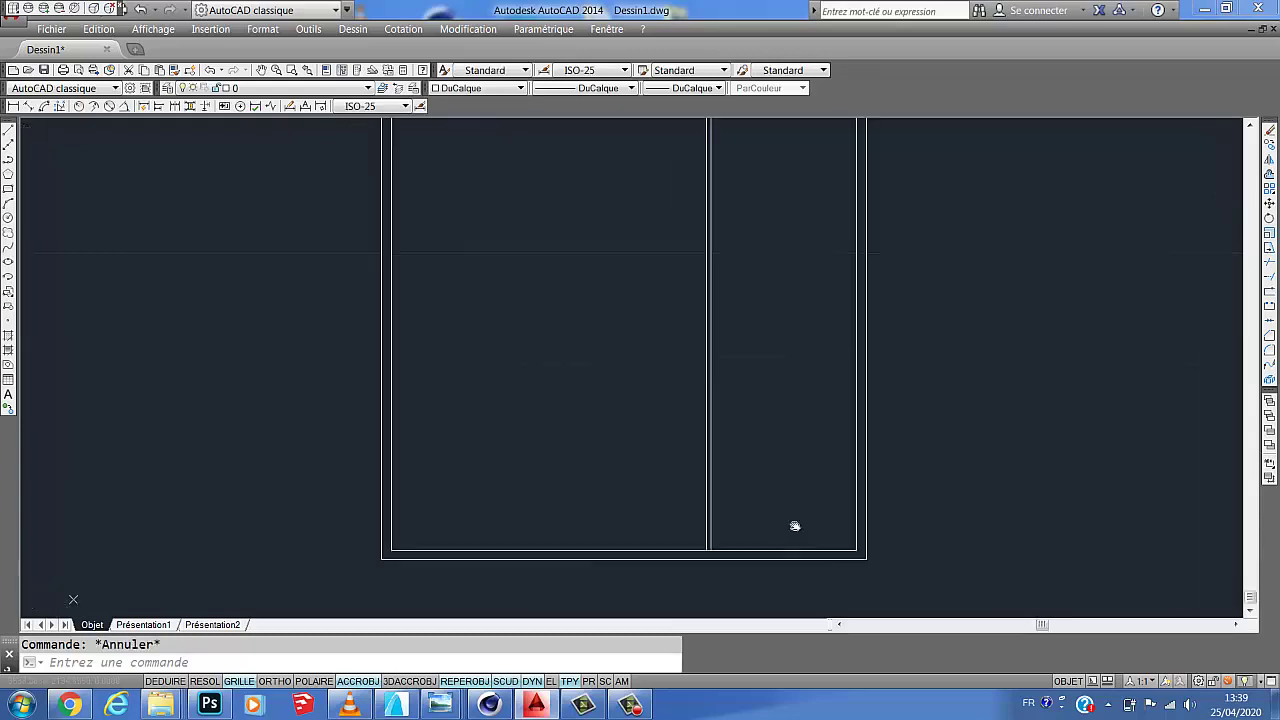
middle_drag(795, 526, 740, 457)
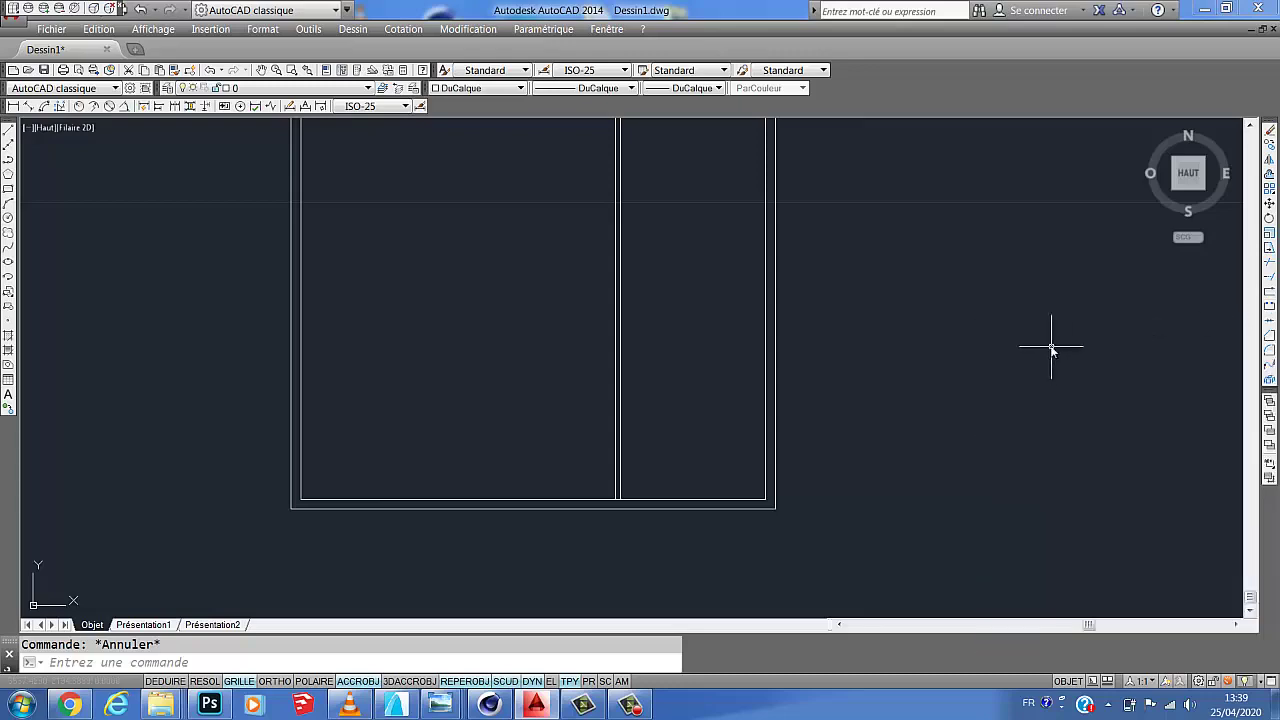
click(1270, 174)
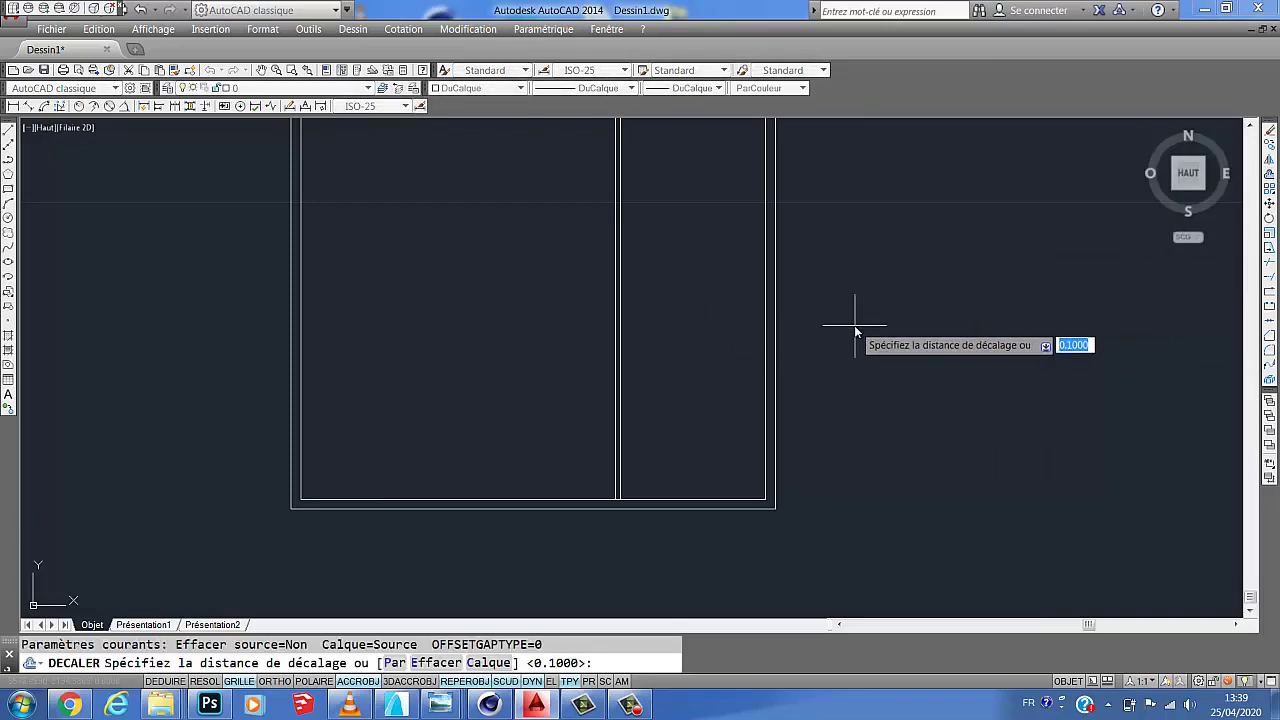
text(2)
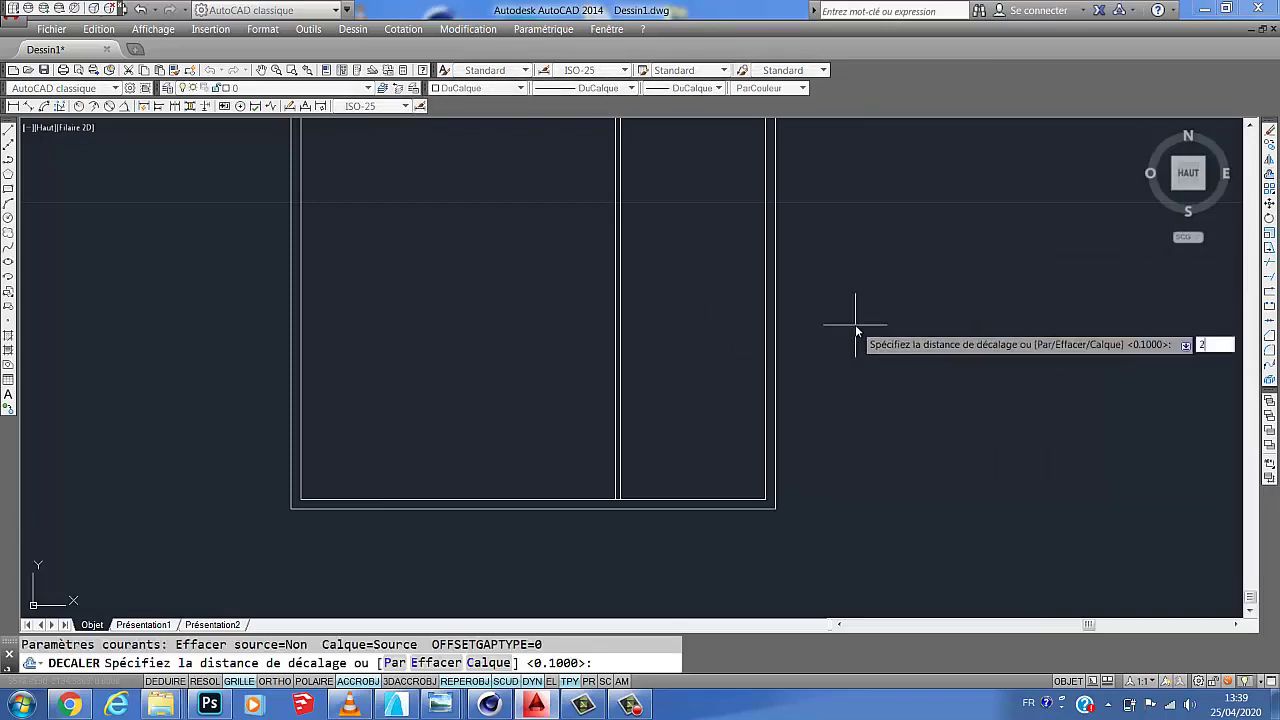
key(Return)
click(616, 468)
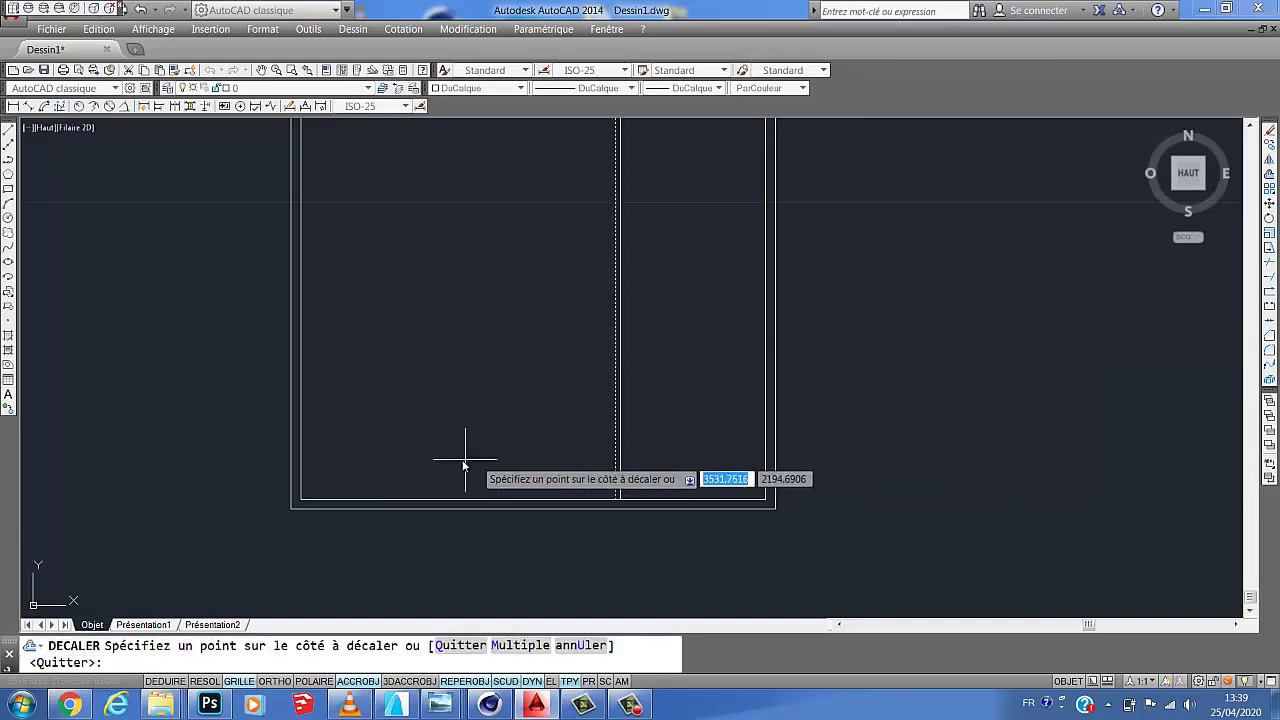
click(457, 457)
key(Escape)
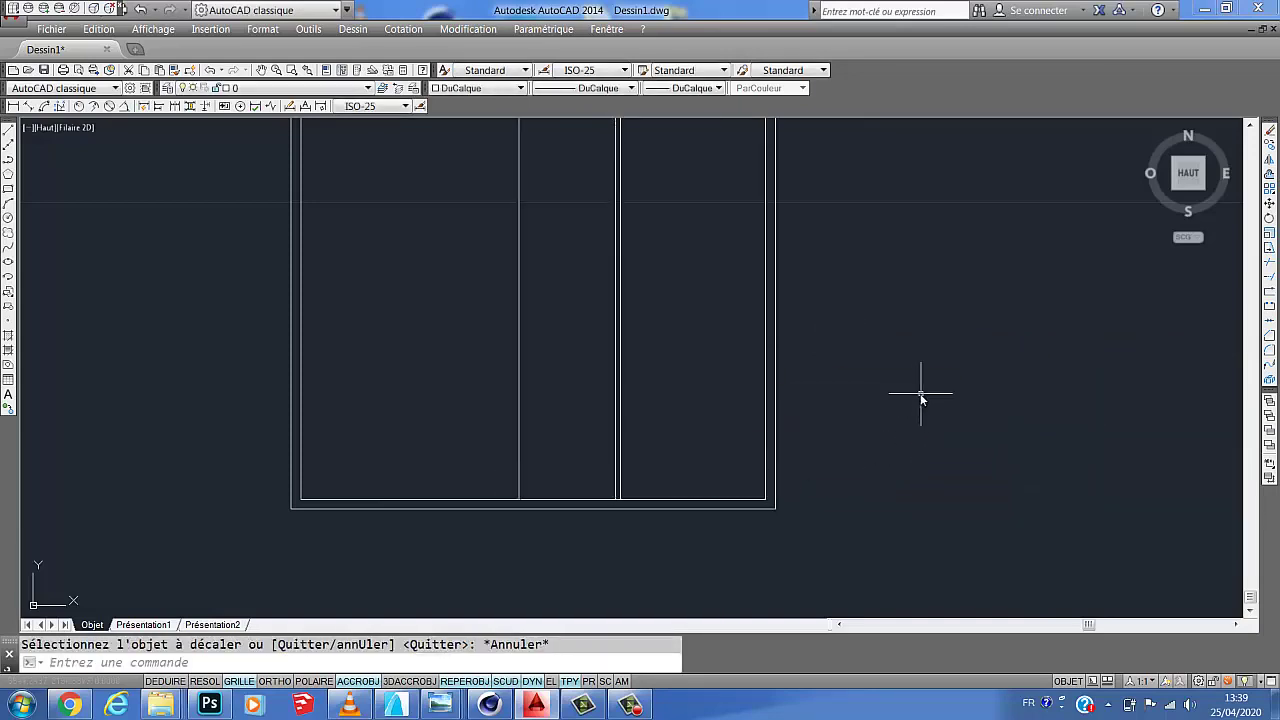
Try to break the inner bottom line from a point left of the partition to the new vertical line, and undo it.
click(1270, 309)
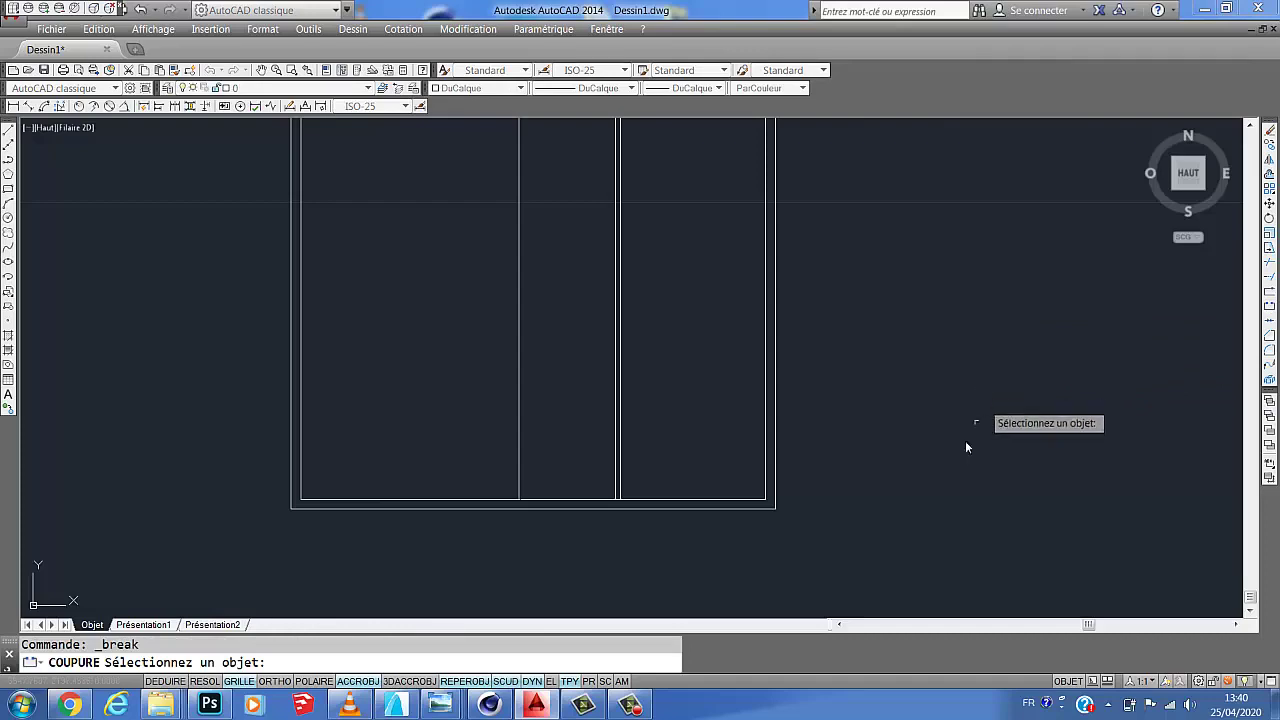
click(564, 501)
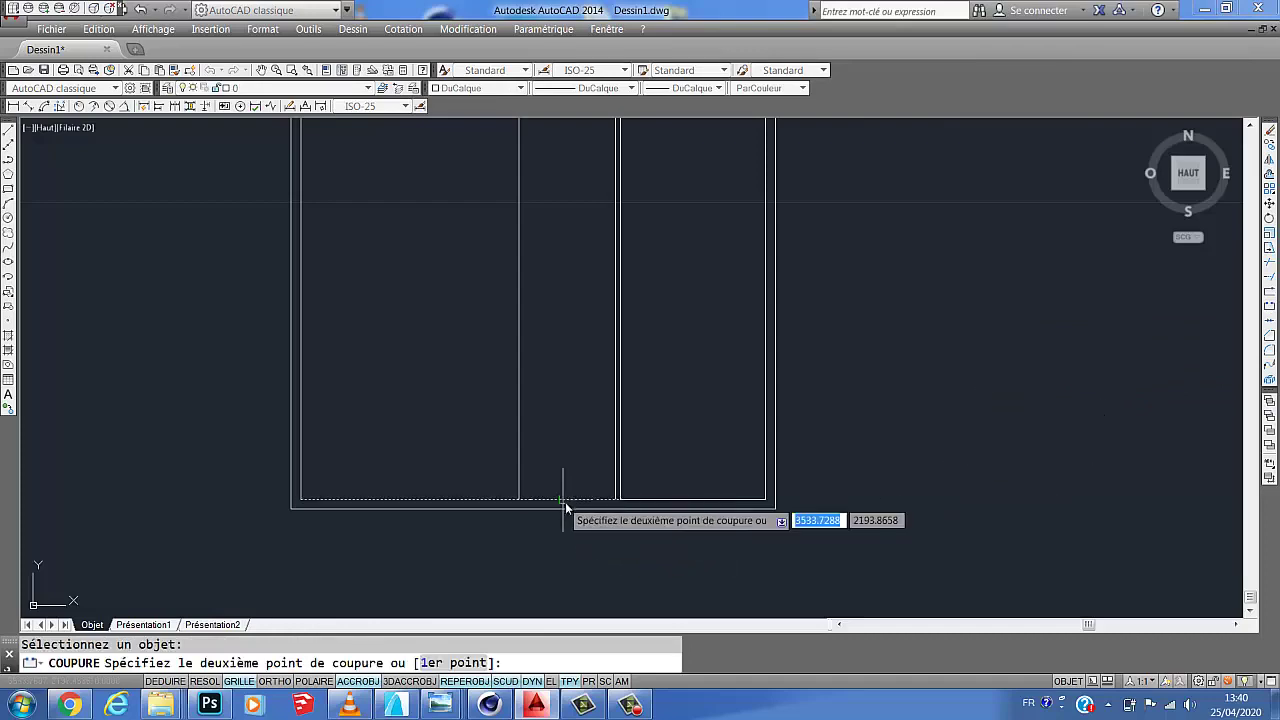
click(520, 500)
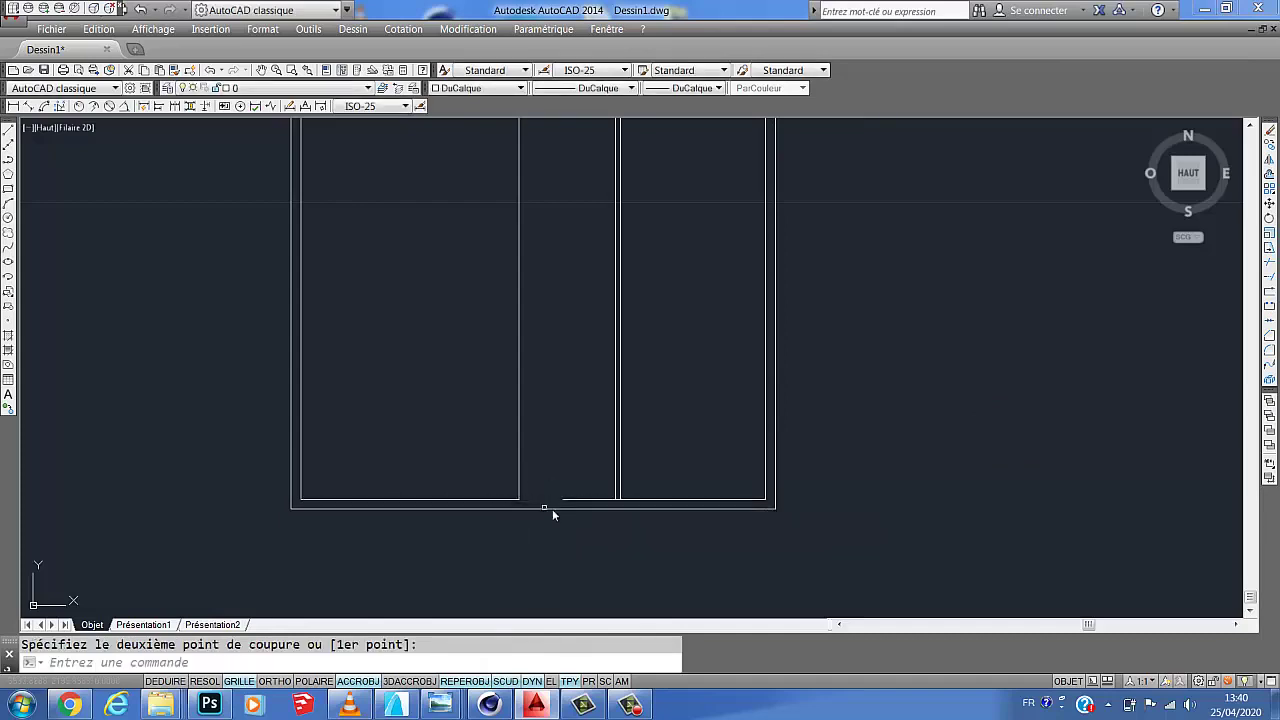
scroll(566, 502, up, 4)
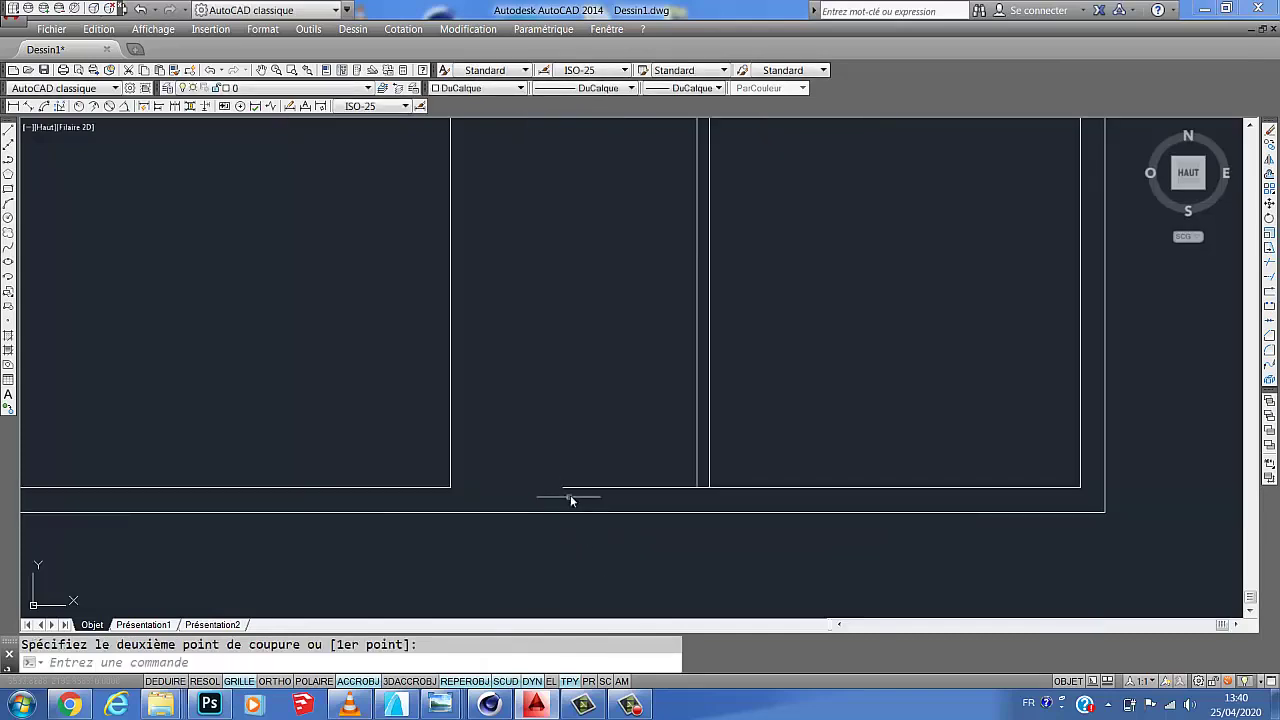
scroll(580, 490, down, 4)
key(ctrl+z)
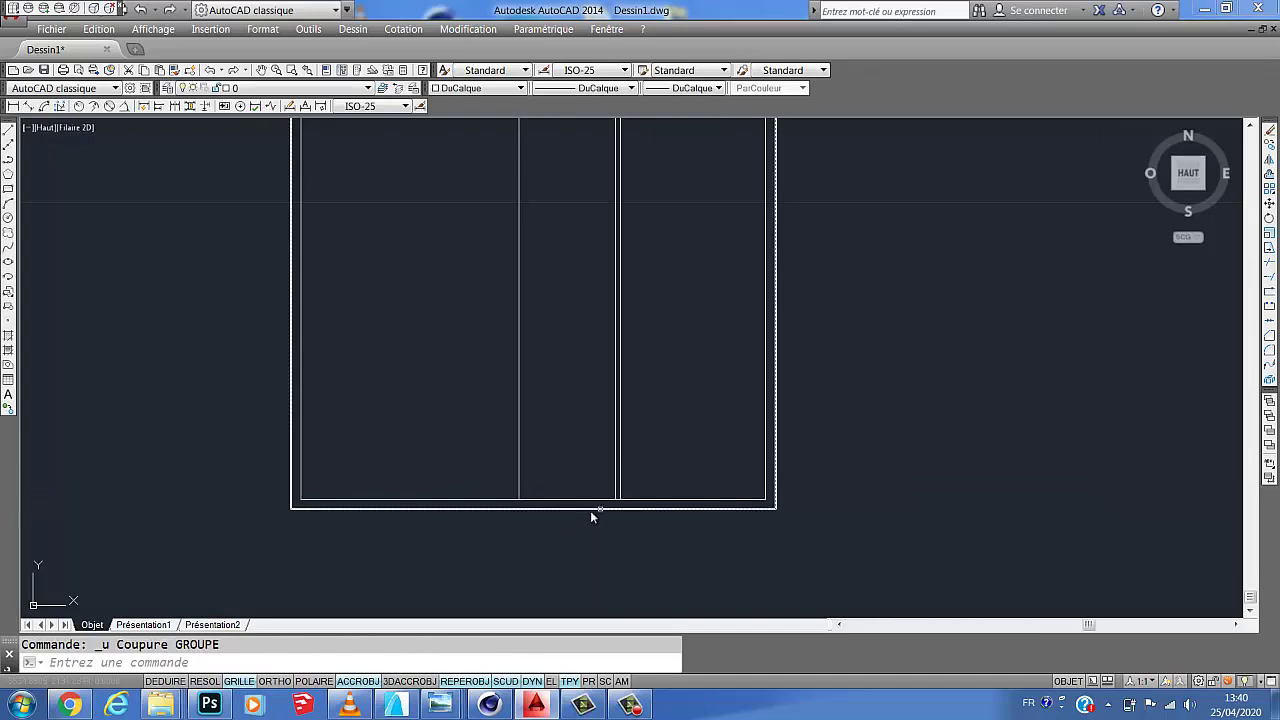
Break out the inner bottom line between the partition's left-hand line and the new vertical line.
scroll(570, 505, up, 4)
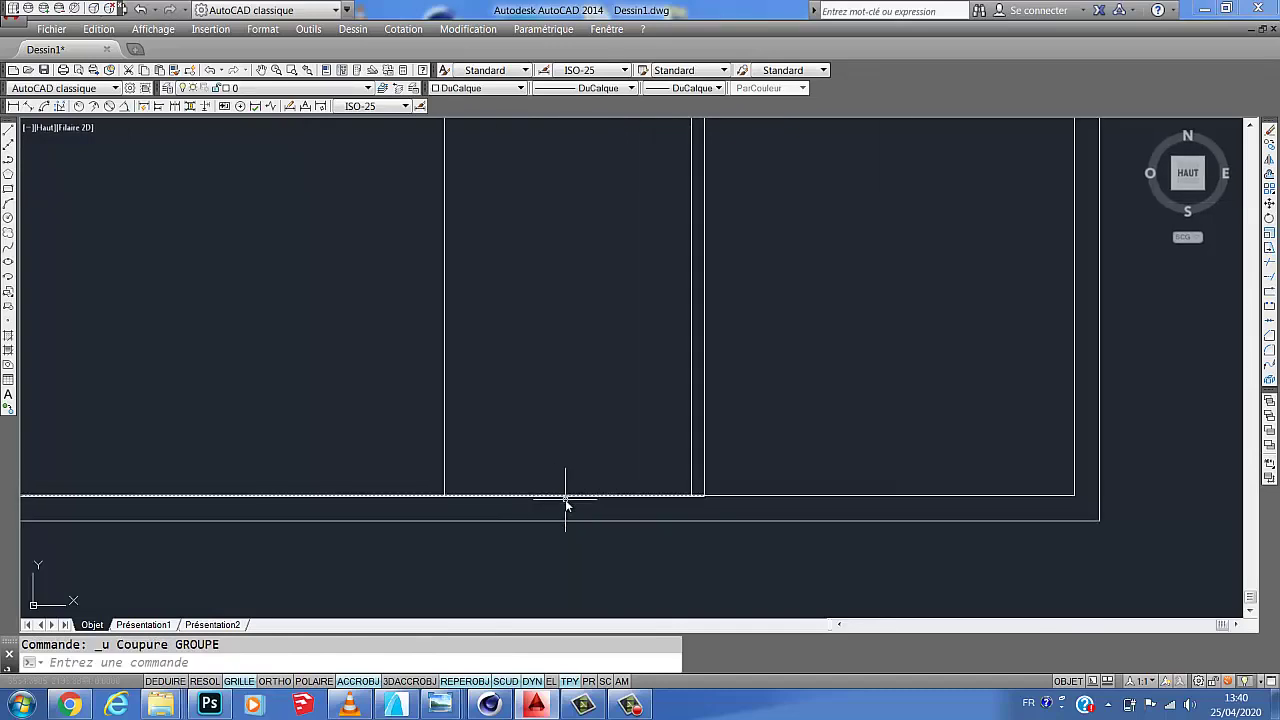
scroll(567, 494, down, 2)
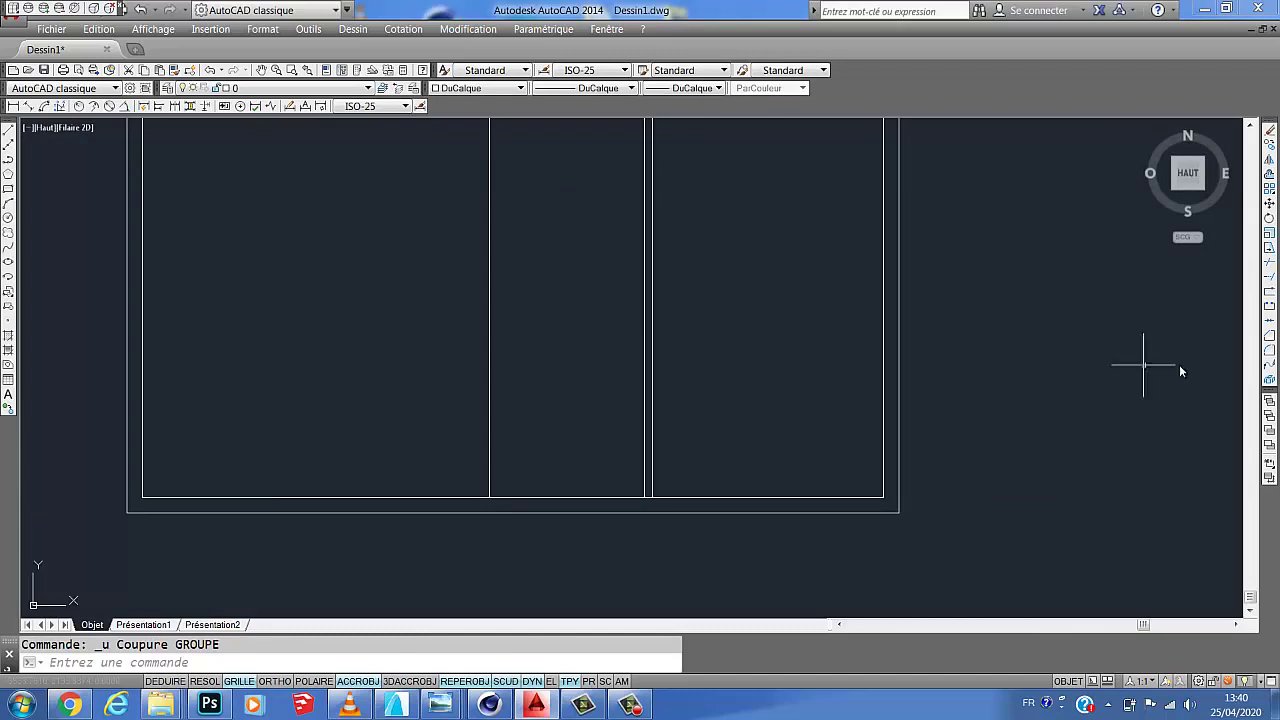
click(1270, 306)
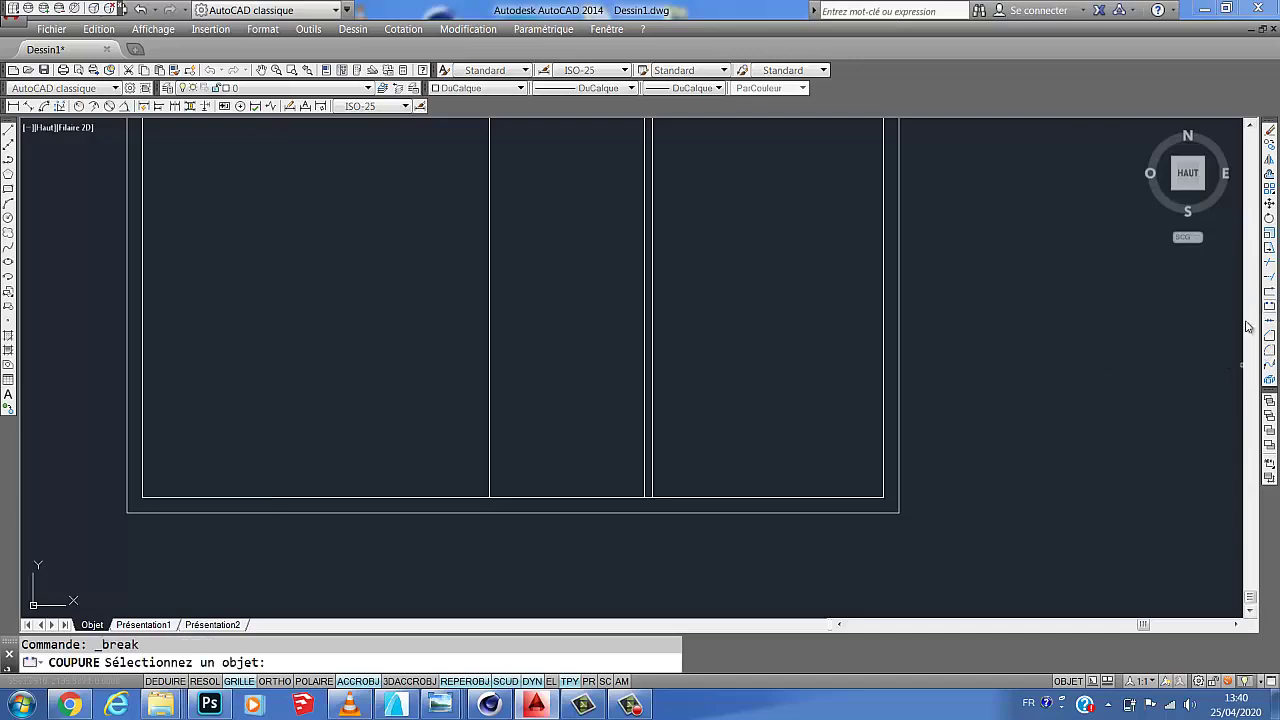
scroll(640, 497, up, 3)
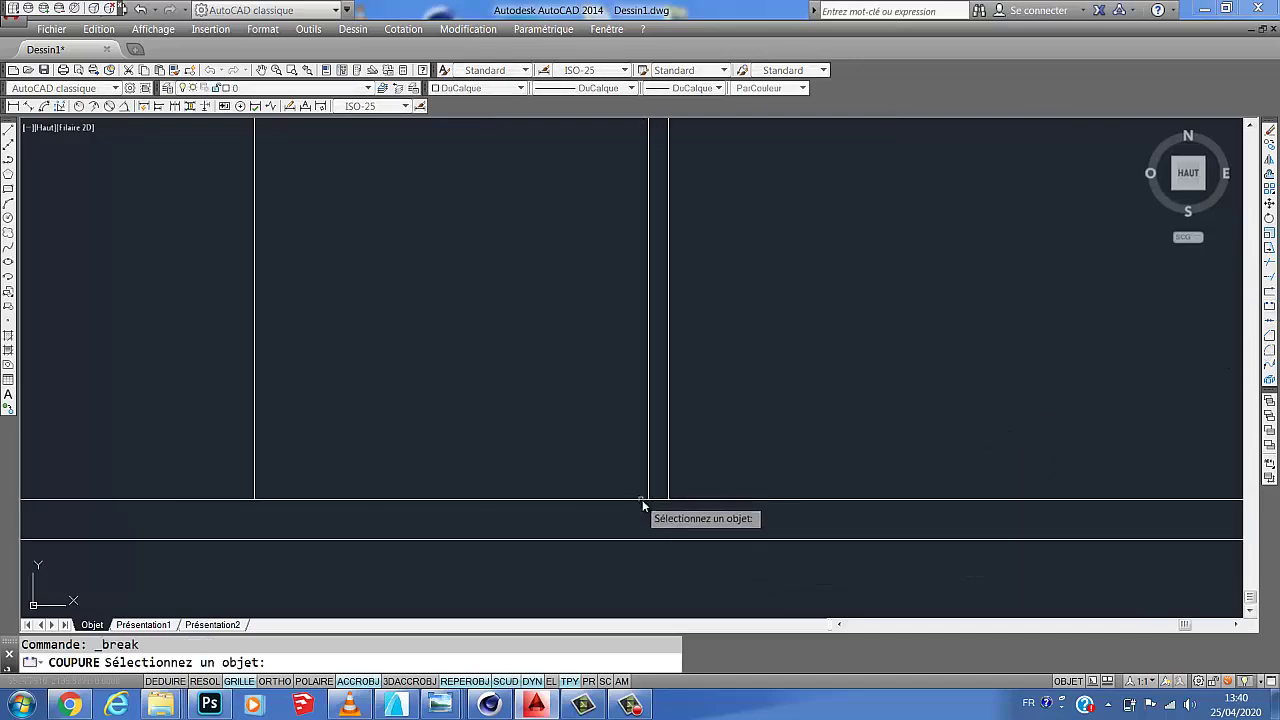
scroll(645, 500, up, 5)
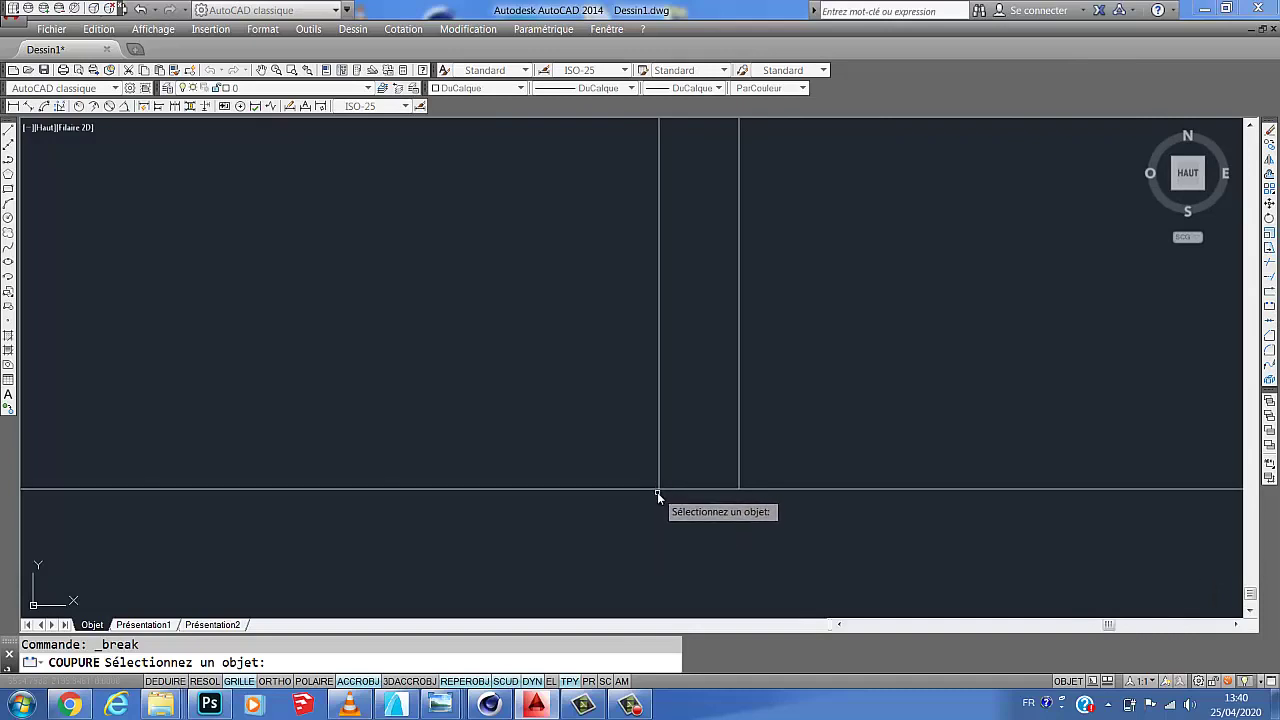
scroll(656, 494, up, 5)
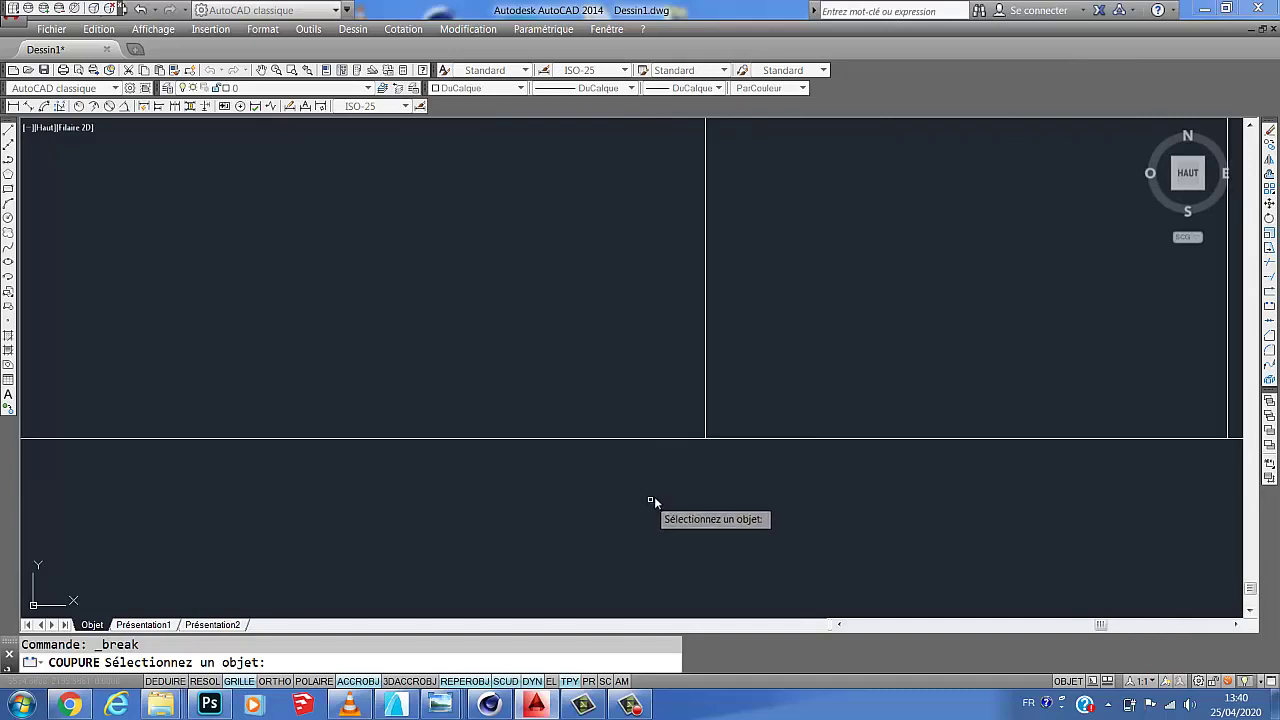
click(703, 443)
scroll(745, 476, down, 10)
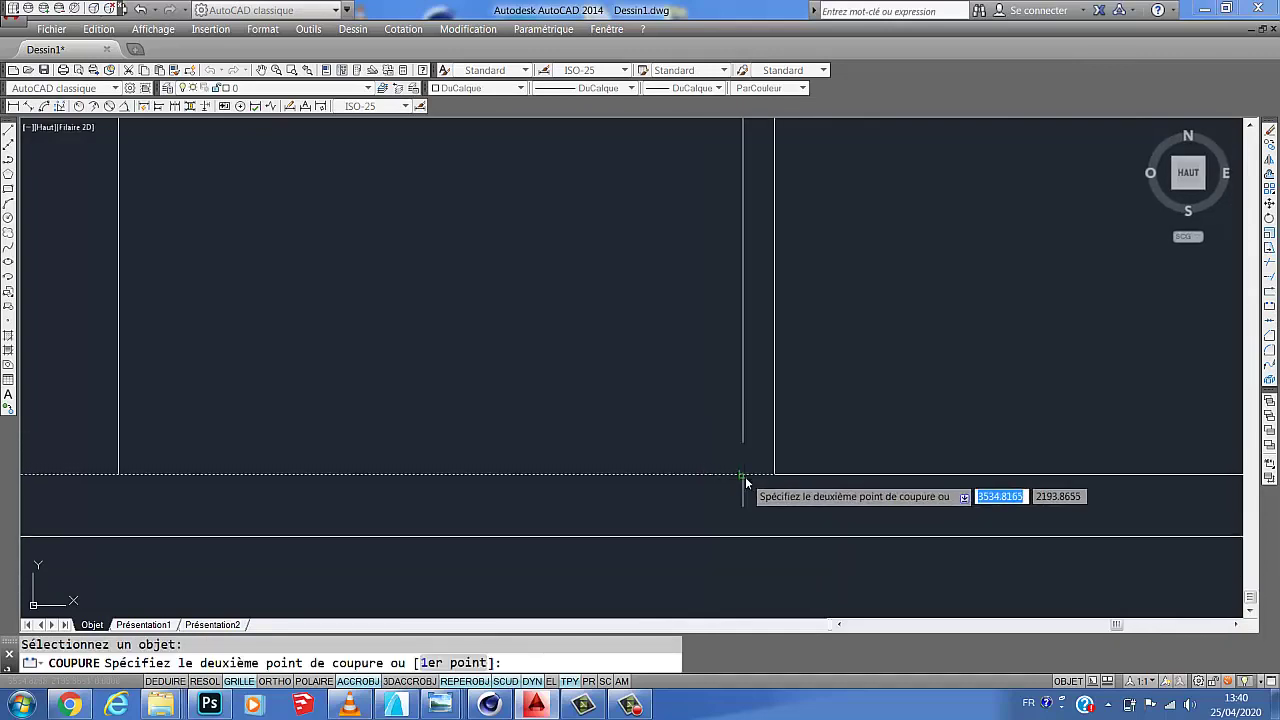
click(119, 477)
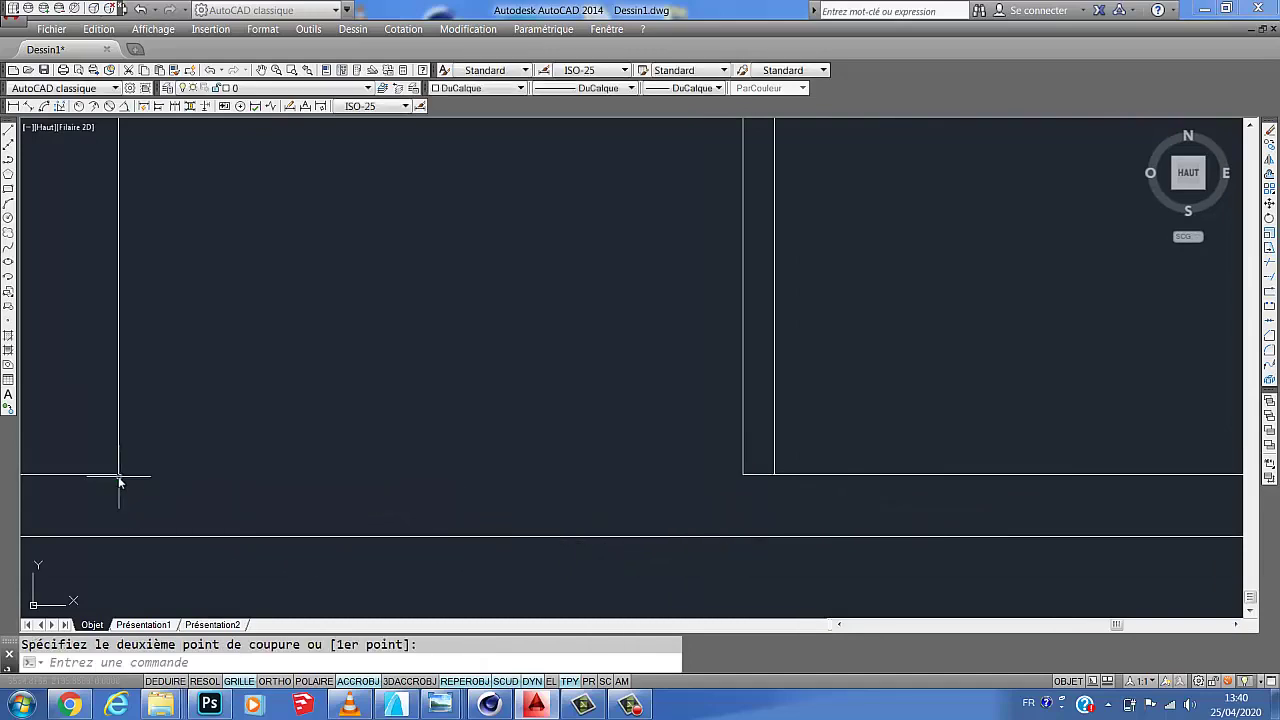
Trim the short overhang of the inner bottom line beyond the partition's left-hand line.
scroll(435, 475, down, 1)
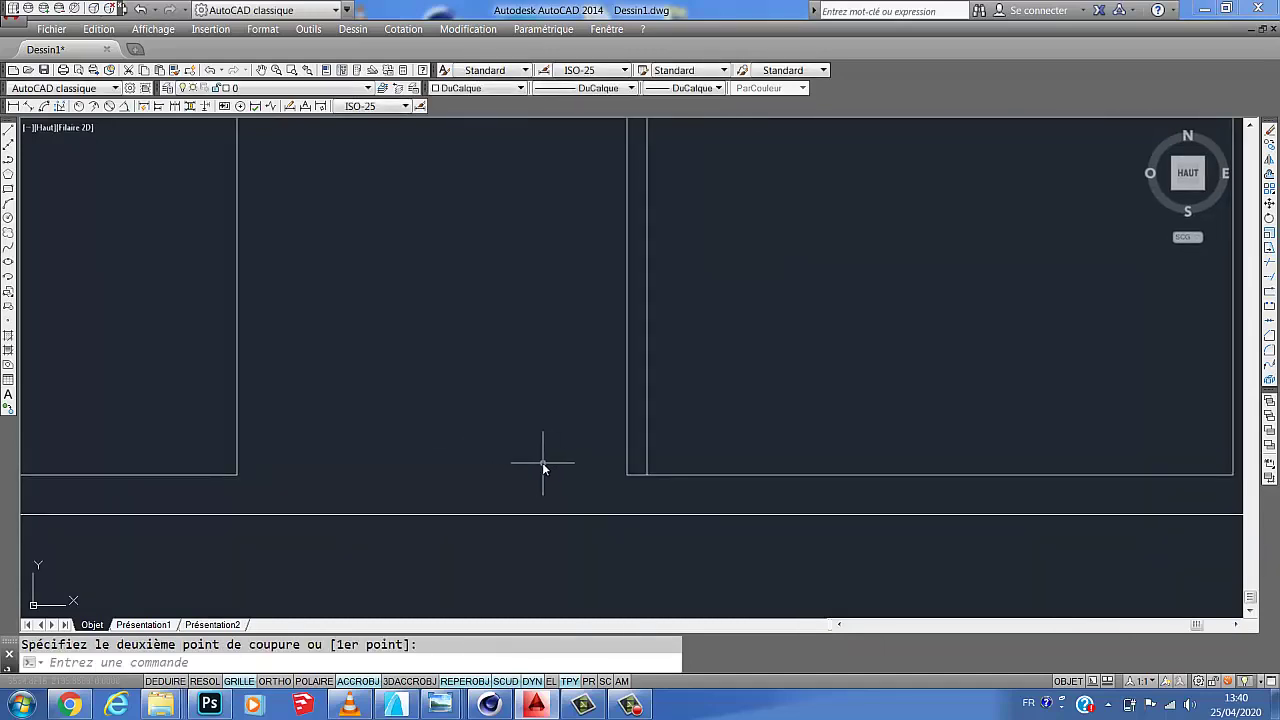
scroll(586, 509, up, 6)
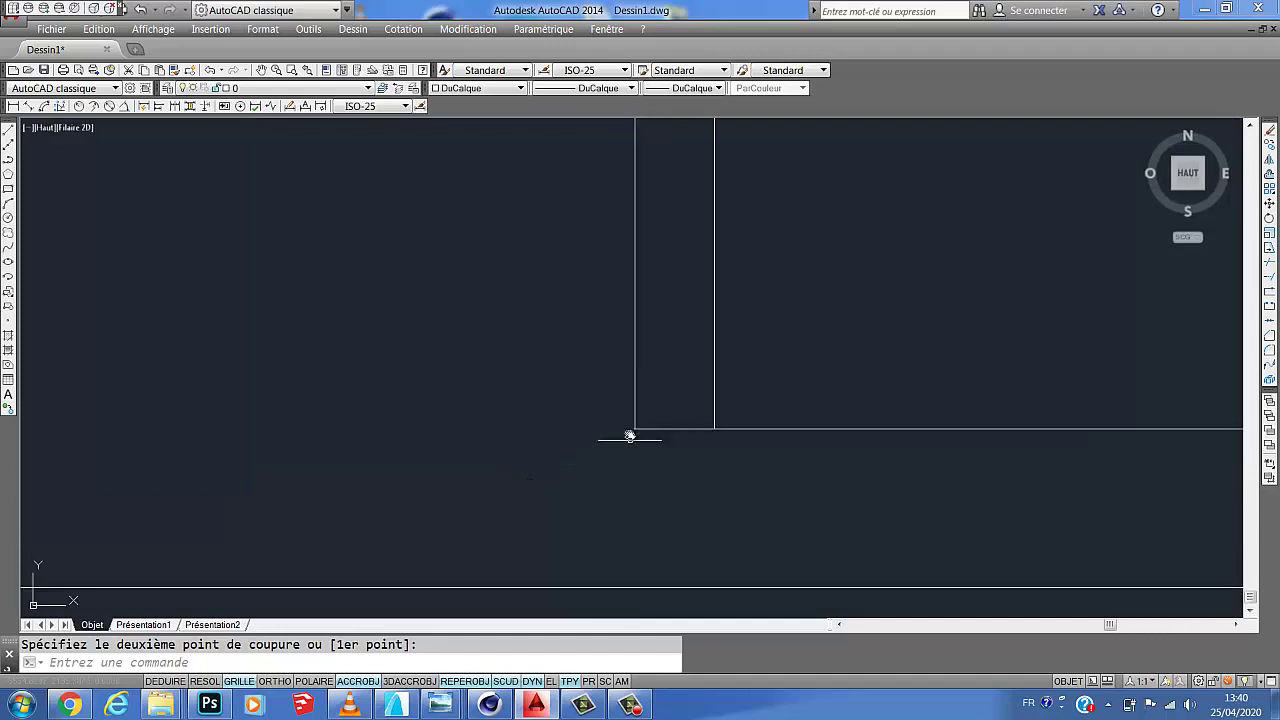
scroll(630, 437, up, 5)
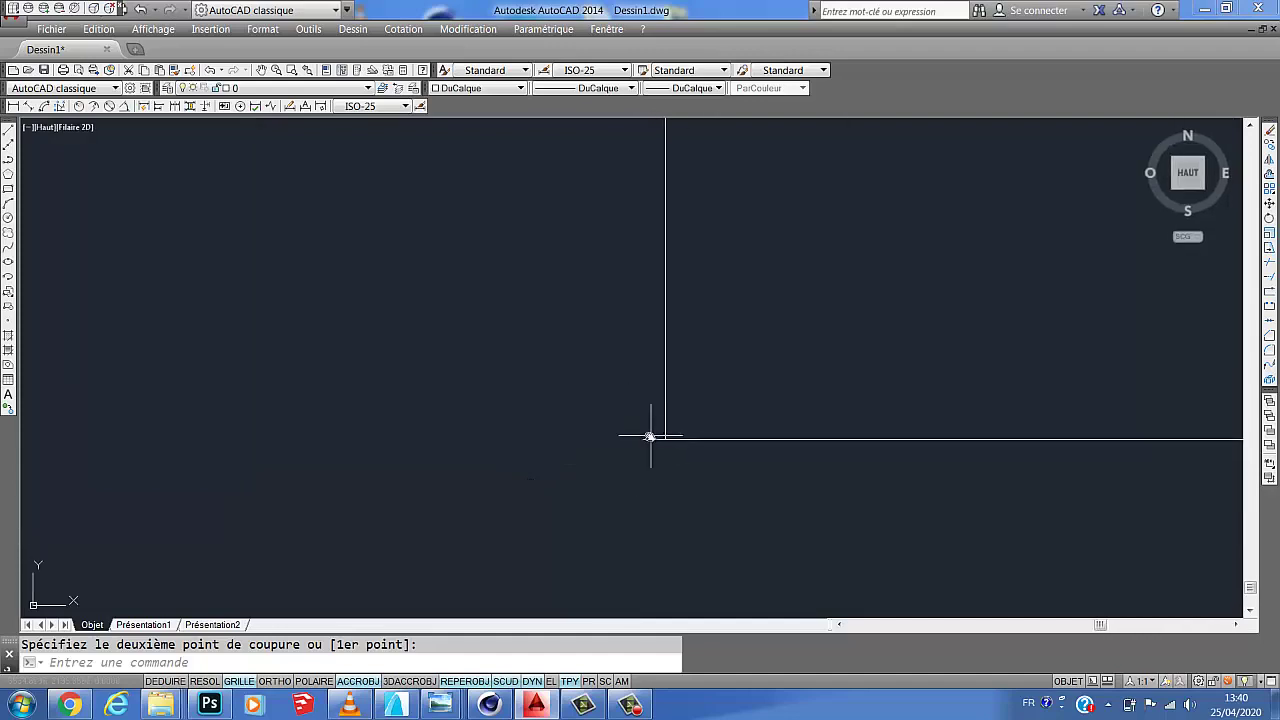
scroll(660, 450, up, 3)
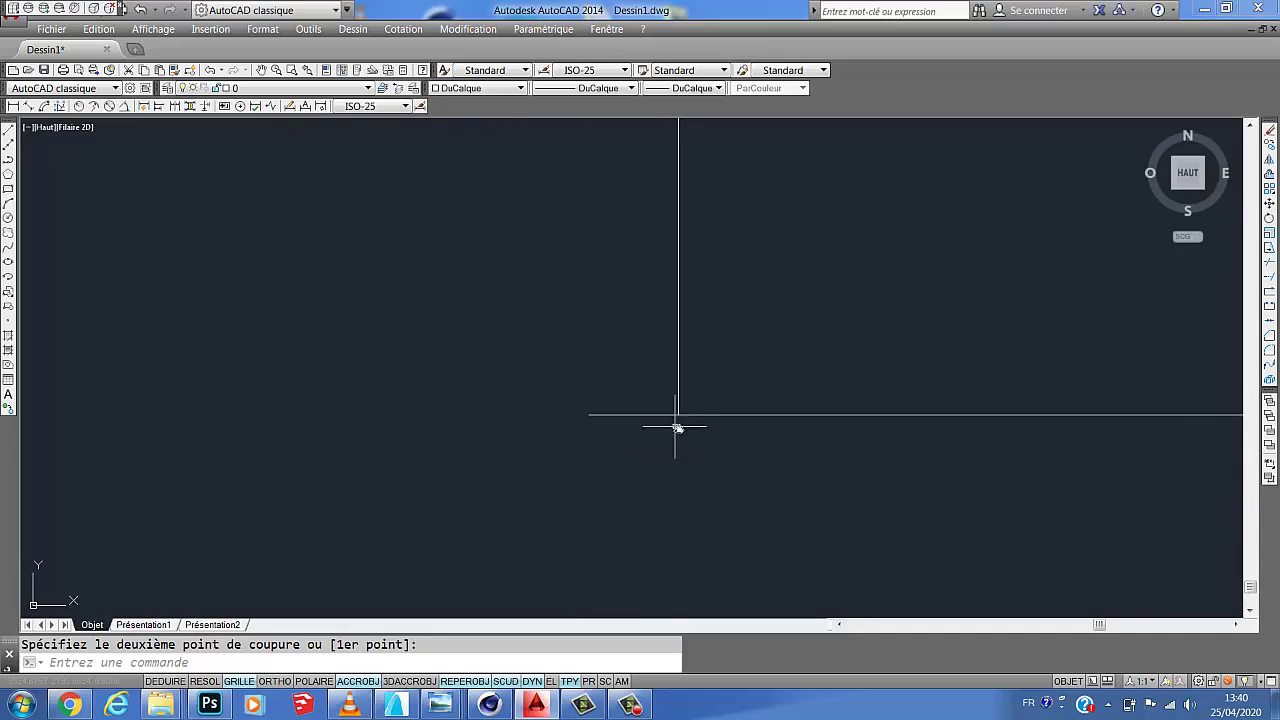
scroll(679, 431, down, 5)
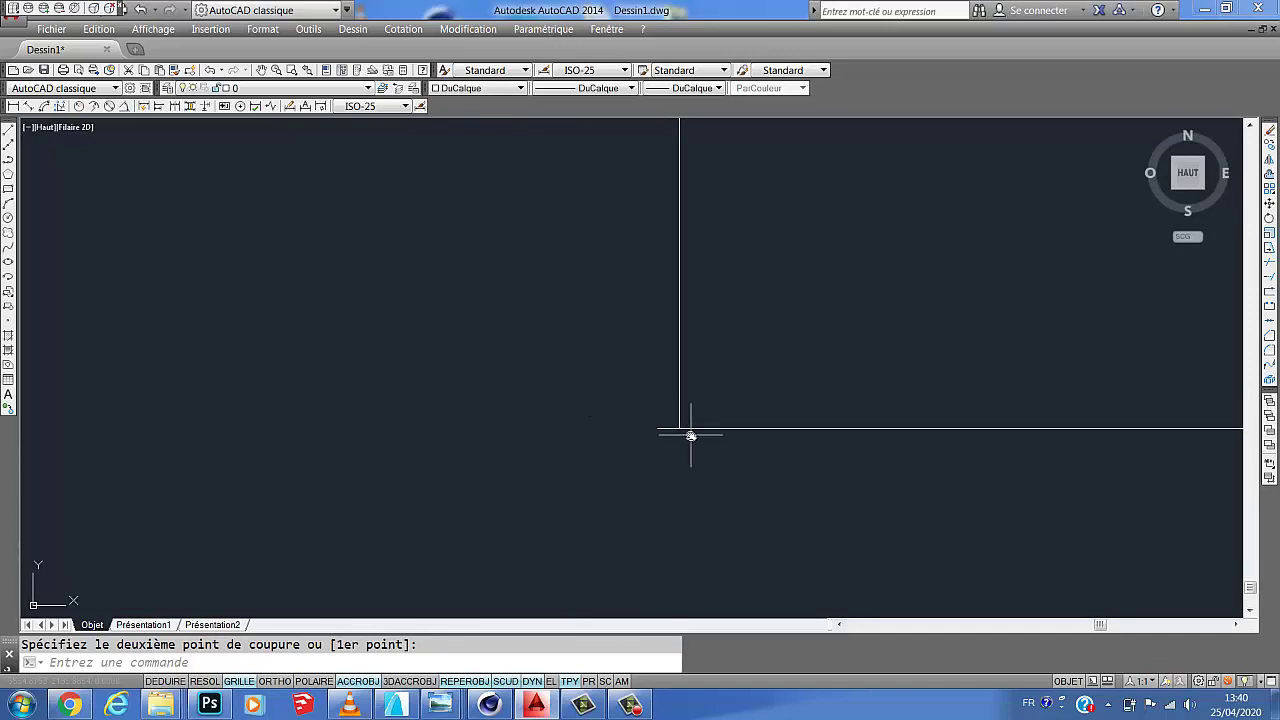
scroll(630, 447, down, 6)
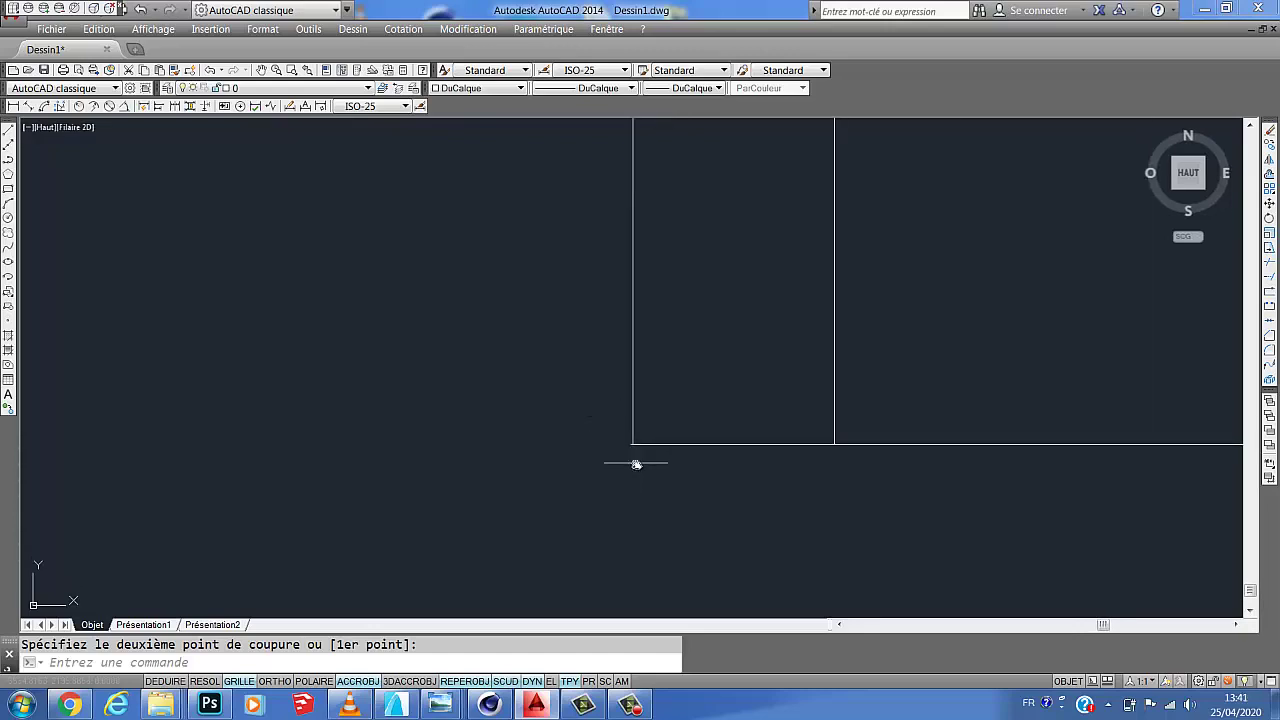
scroll(667, 448, up, 2)
scroll(646, 461, up, 3)
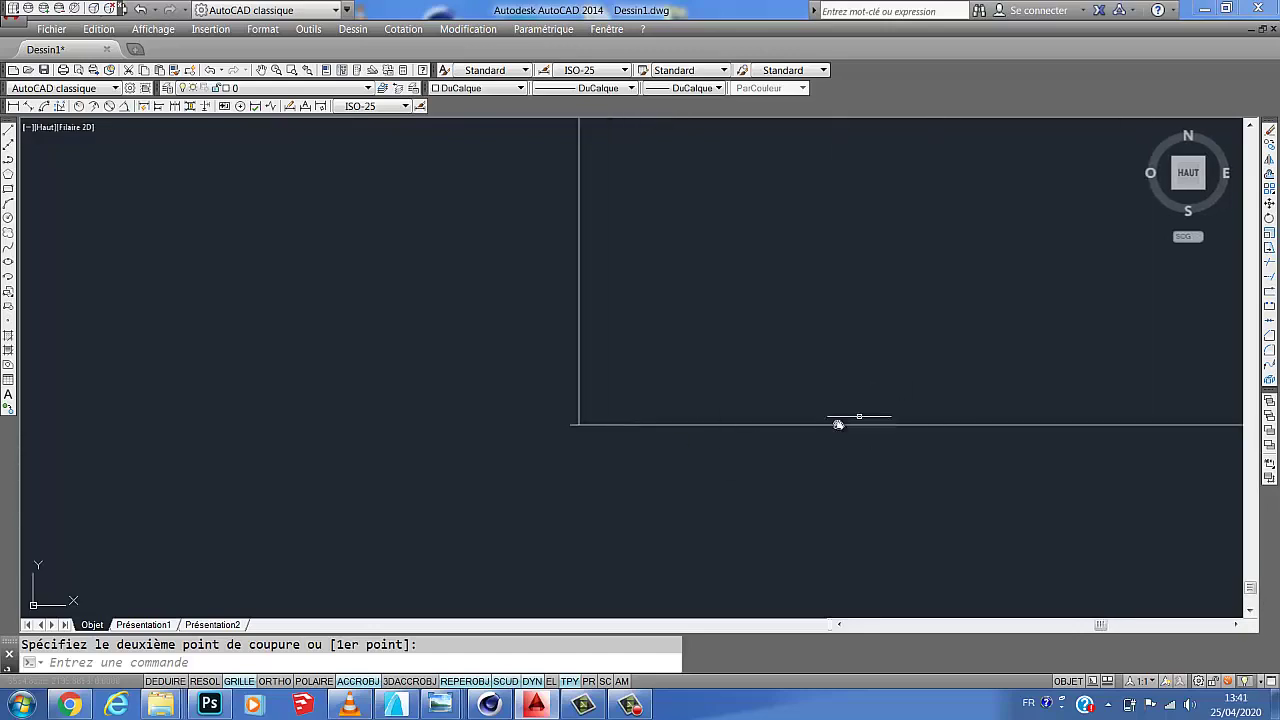
click(1271, 266)
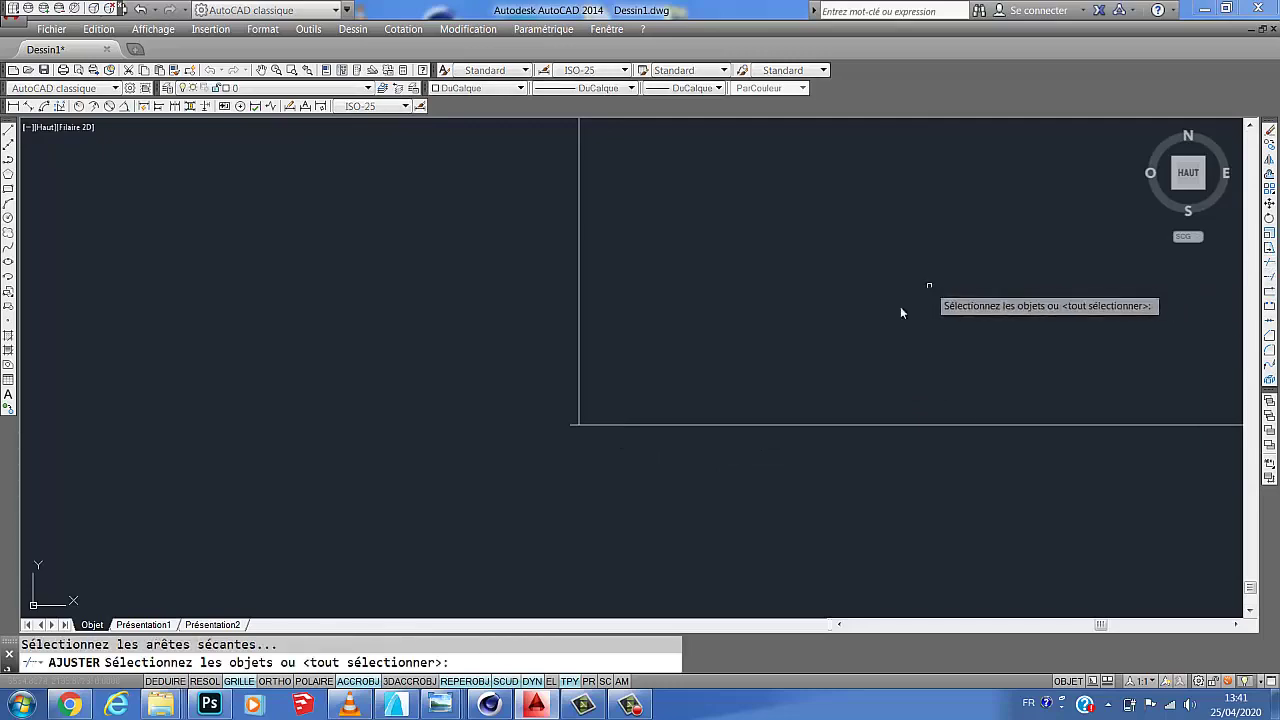
key(Return)
click(574, 425)
scroll(655, 467, down, 8)
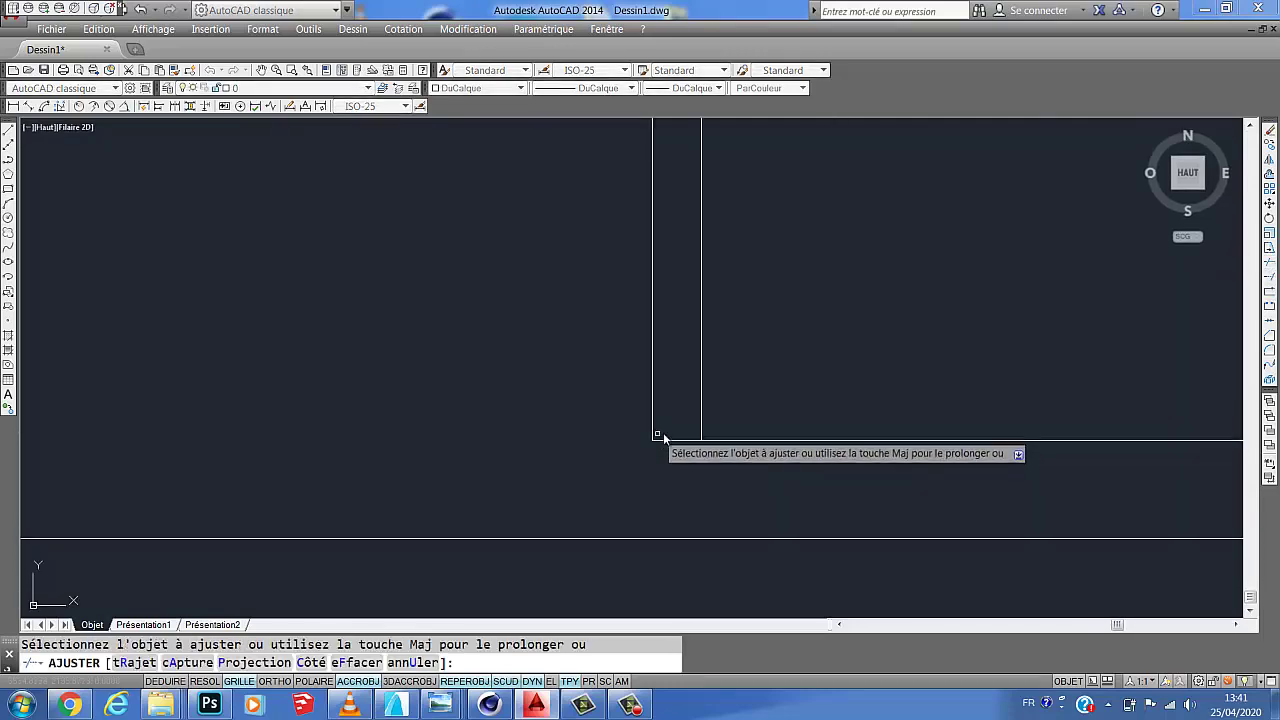
key(Escape)
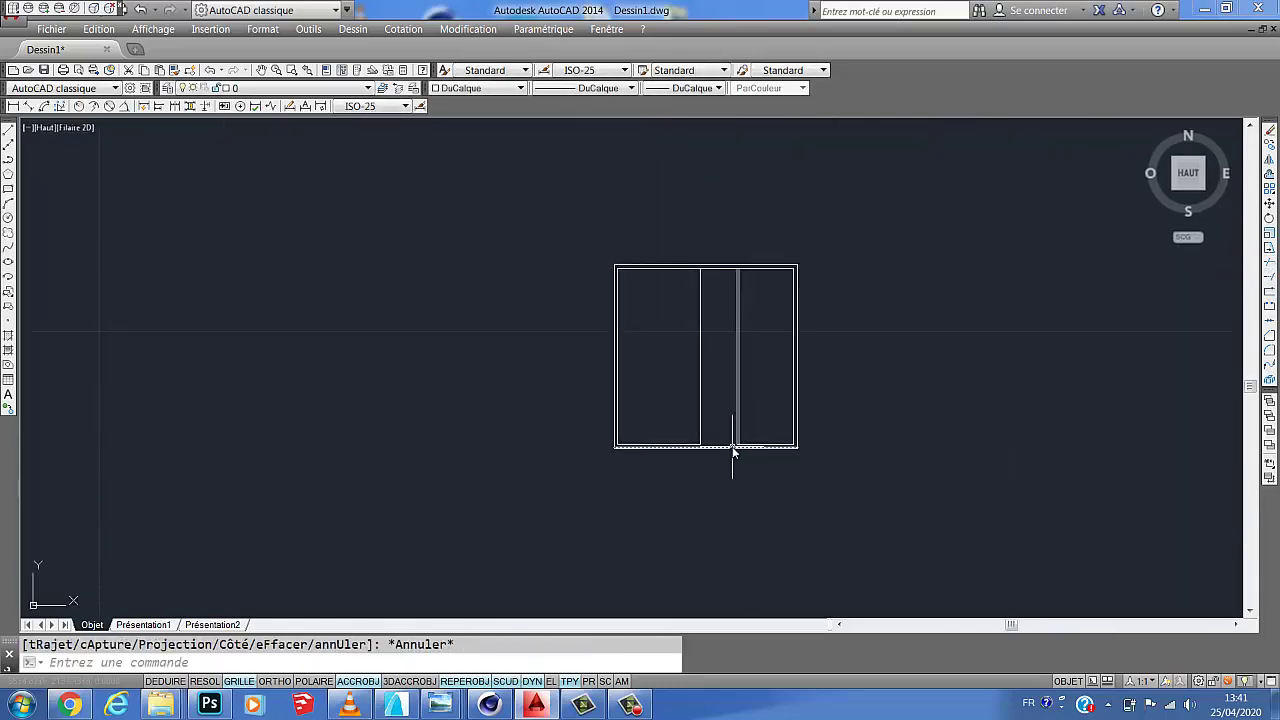
Undo the overhang trim and the last break of the inner bottom line.
key(ctrl+z)
key(ctrl+z)
key(ctrl+z)
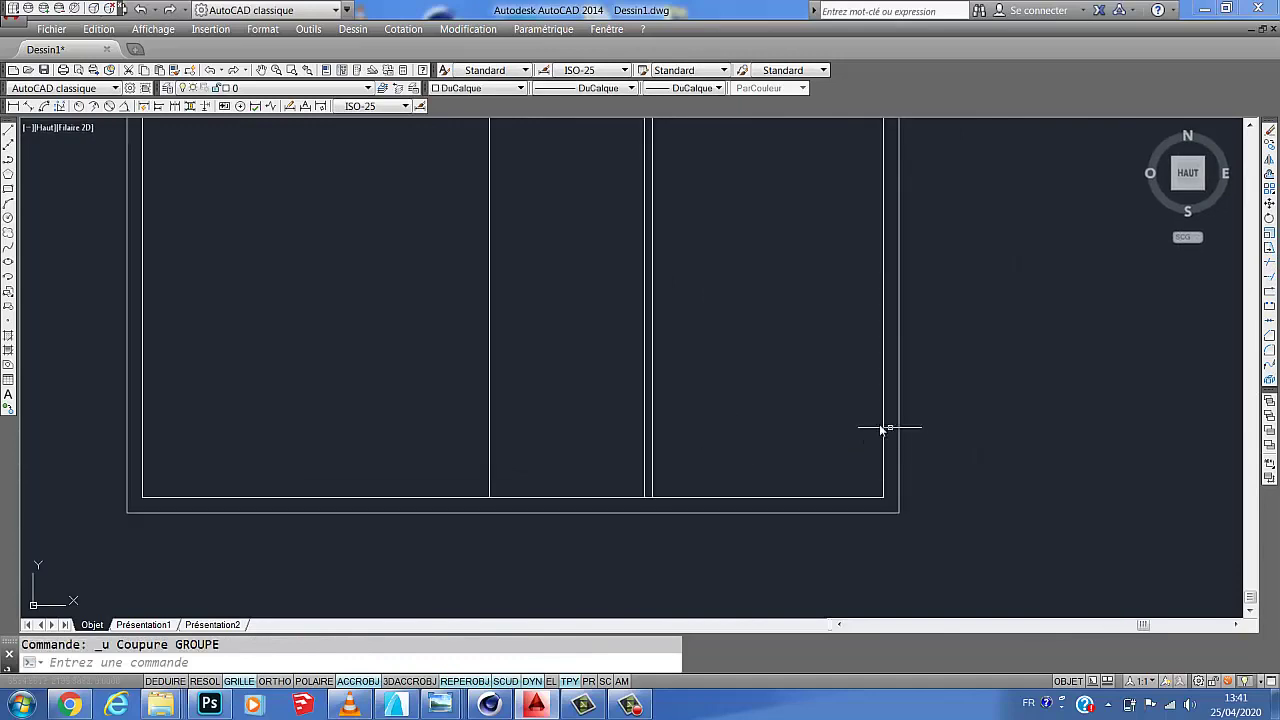
Break out the inner bottom line between the partition's left-hand line and the single vertical line, using their lower endpoints.
middle_drag(709, 492, 734, 443)
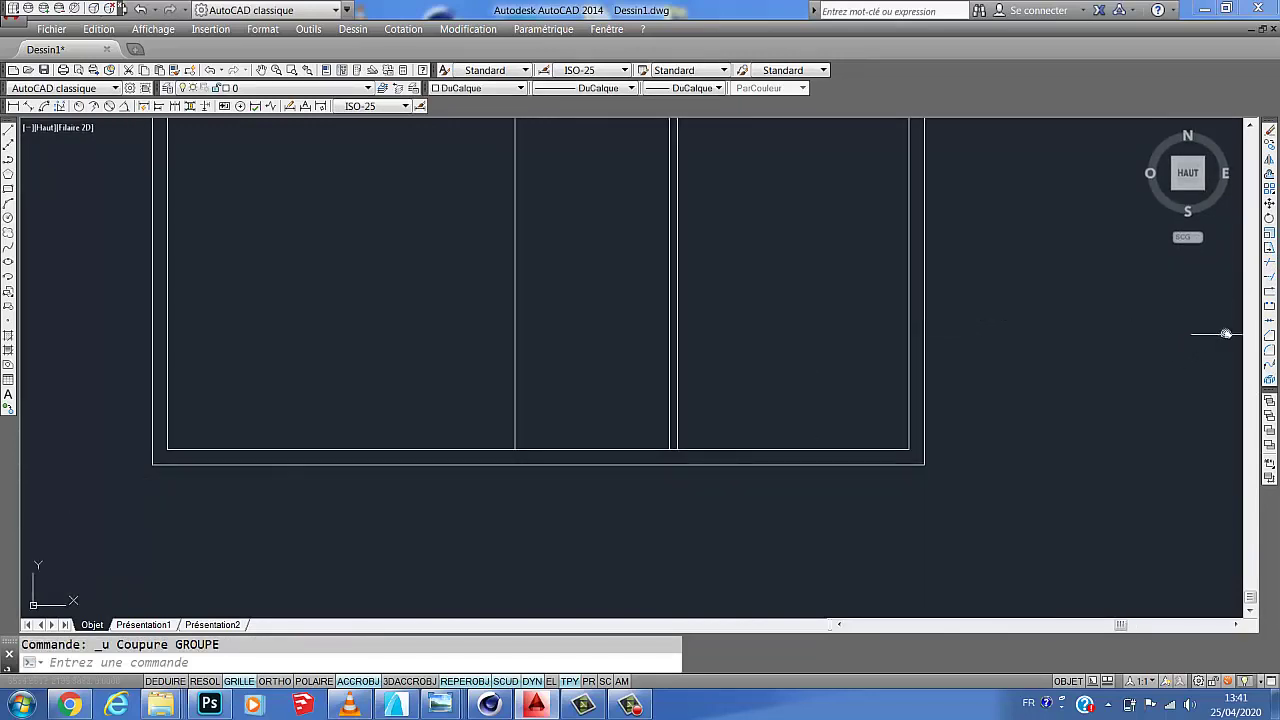
click(1268, 312)
scroll(646, 479, up, 5)
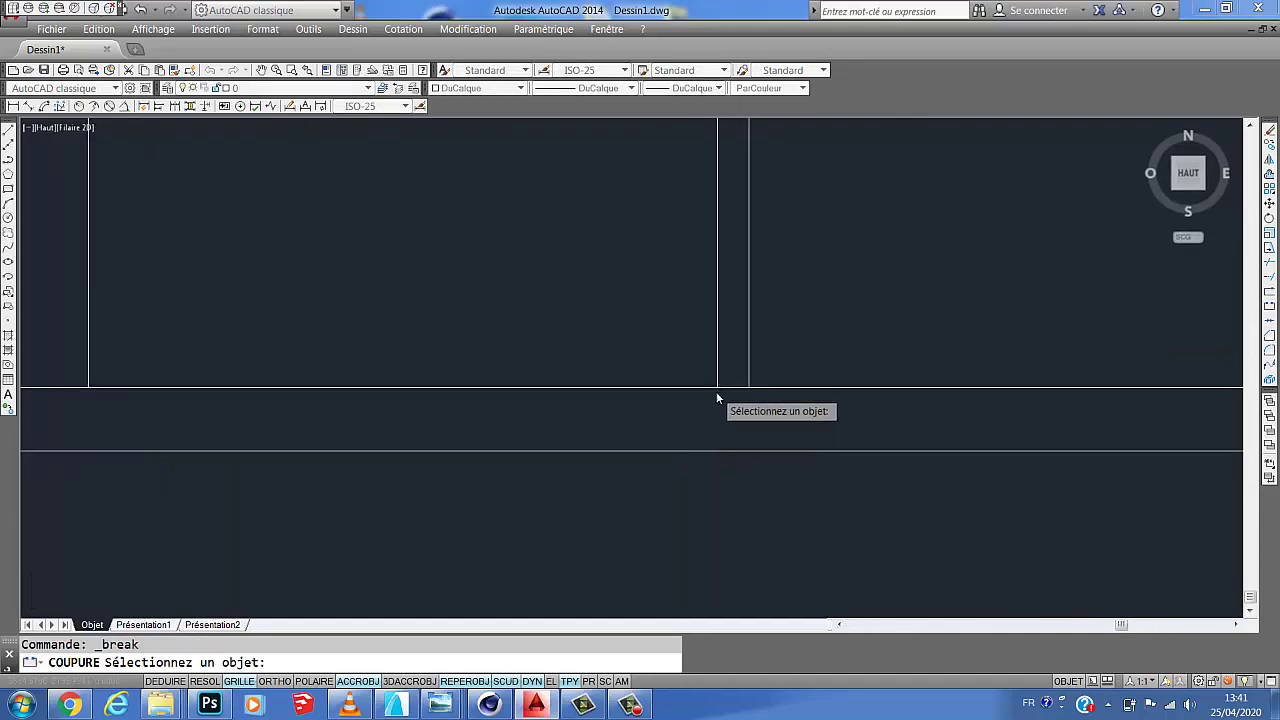
scroll(716, 391, up, 3)
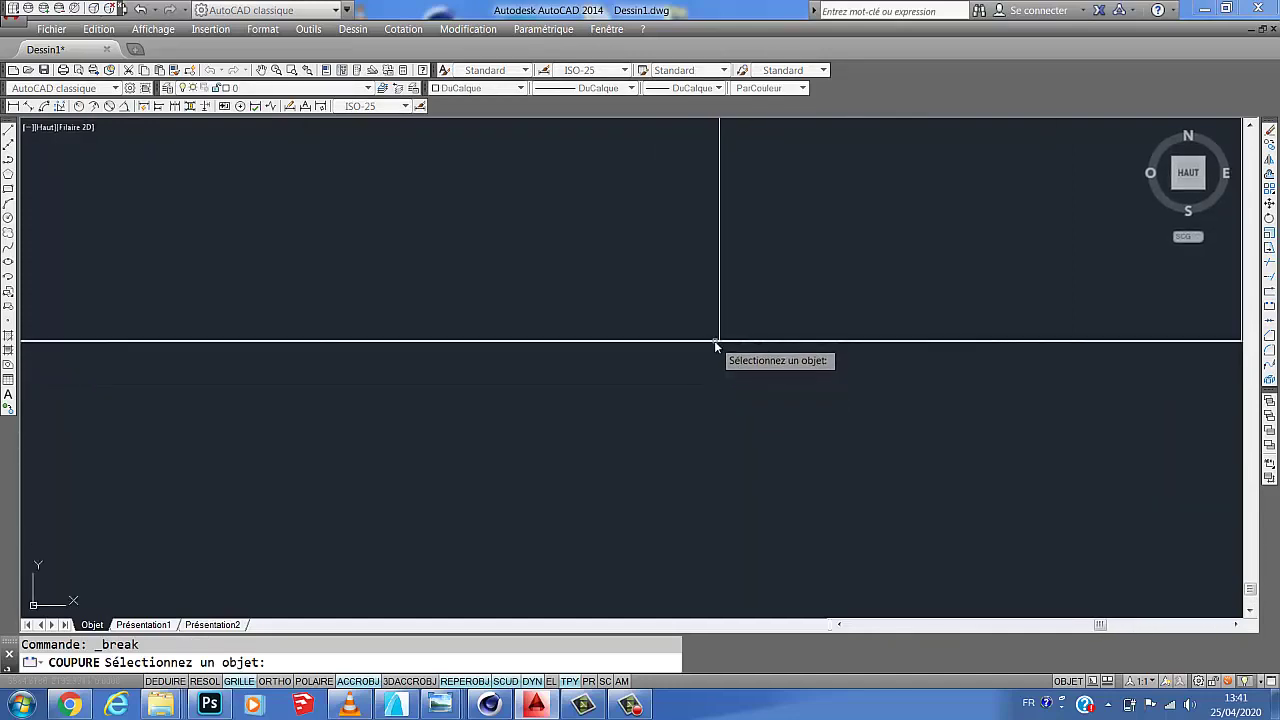
scroll(716, 341, up, 3)
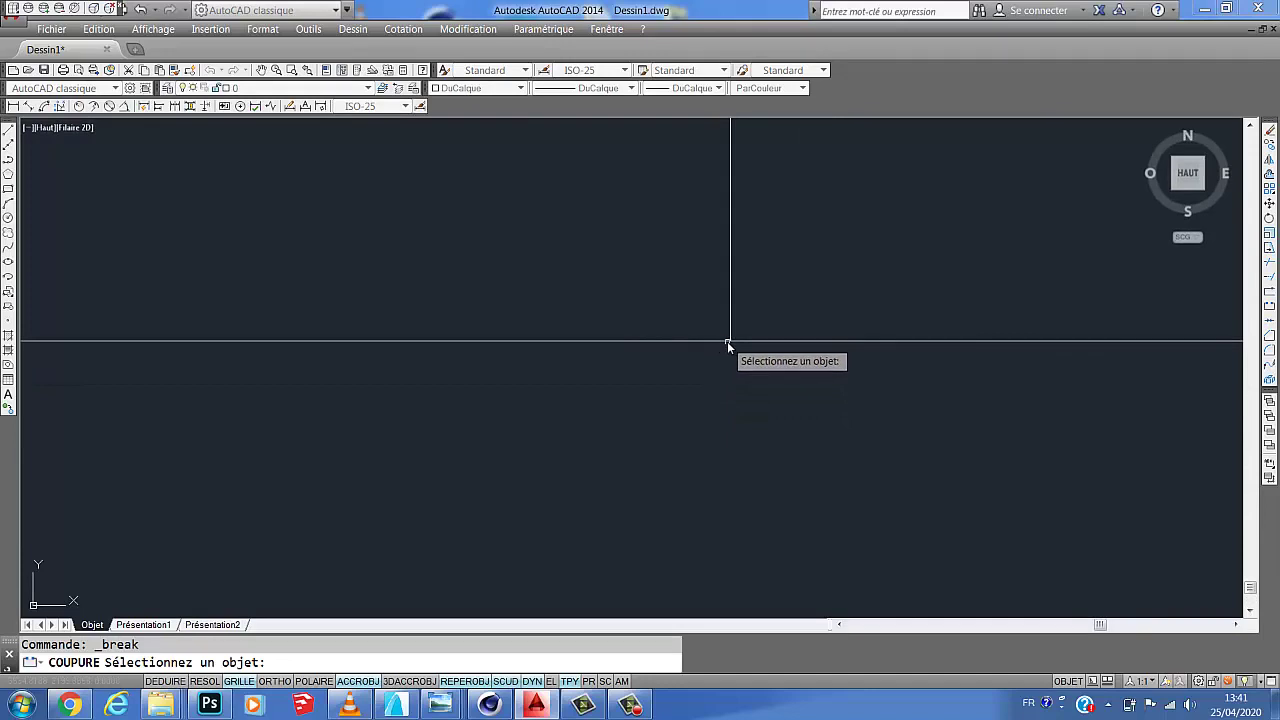
click(728, 341)
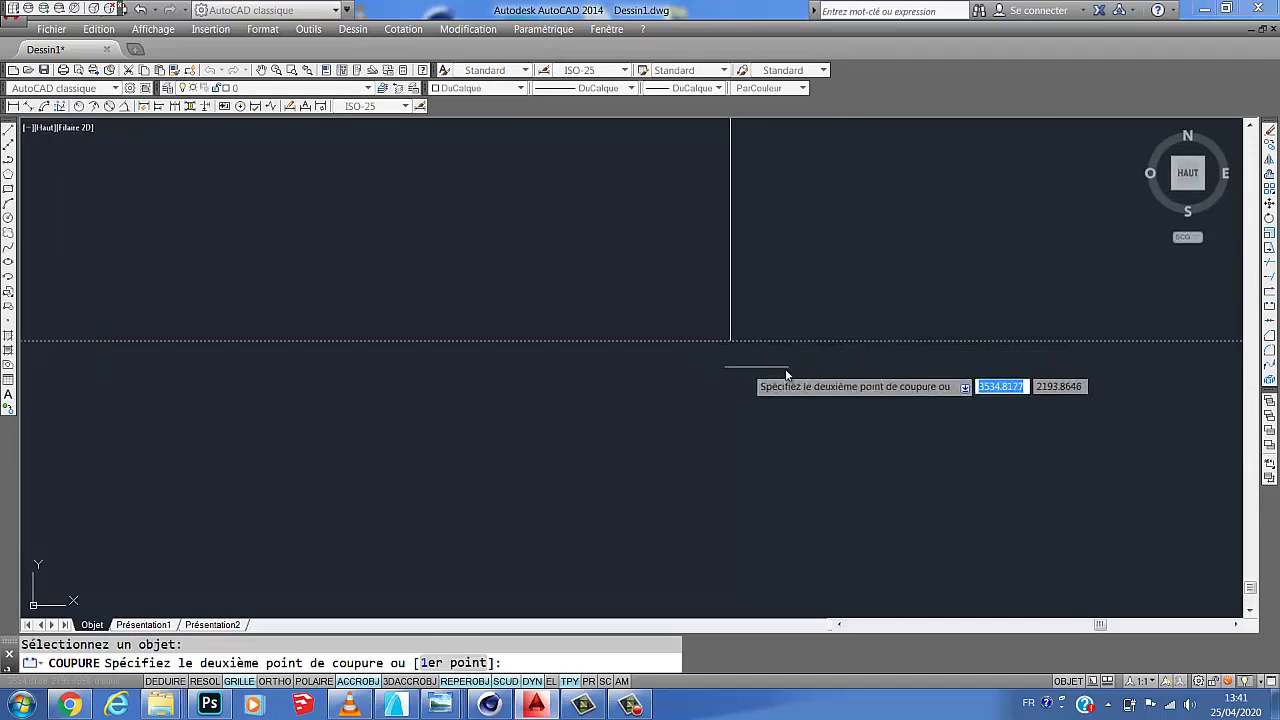
scroll(844, 387, down, 4)
scroll(846, 385, down, 2)
scroll(640, 392, up, 6)
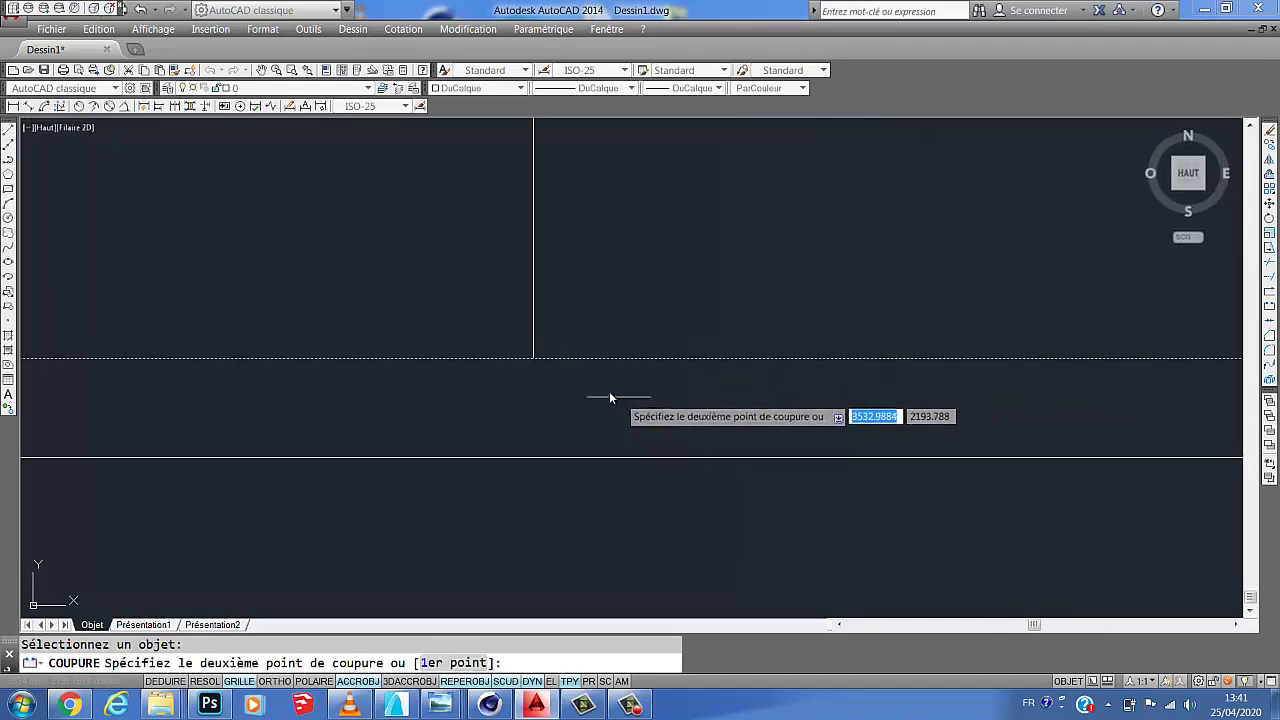
scroll(530, 372, down, 4)
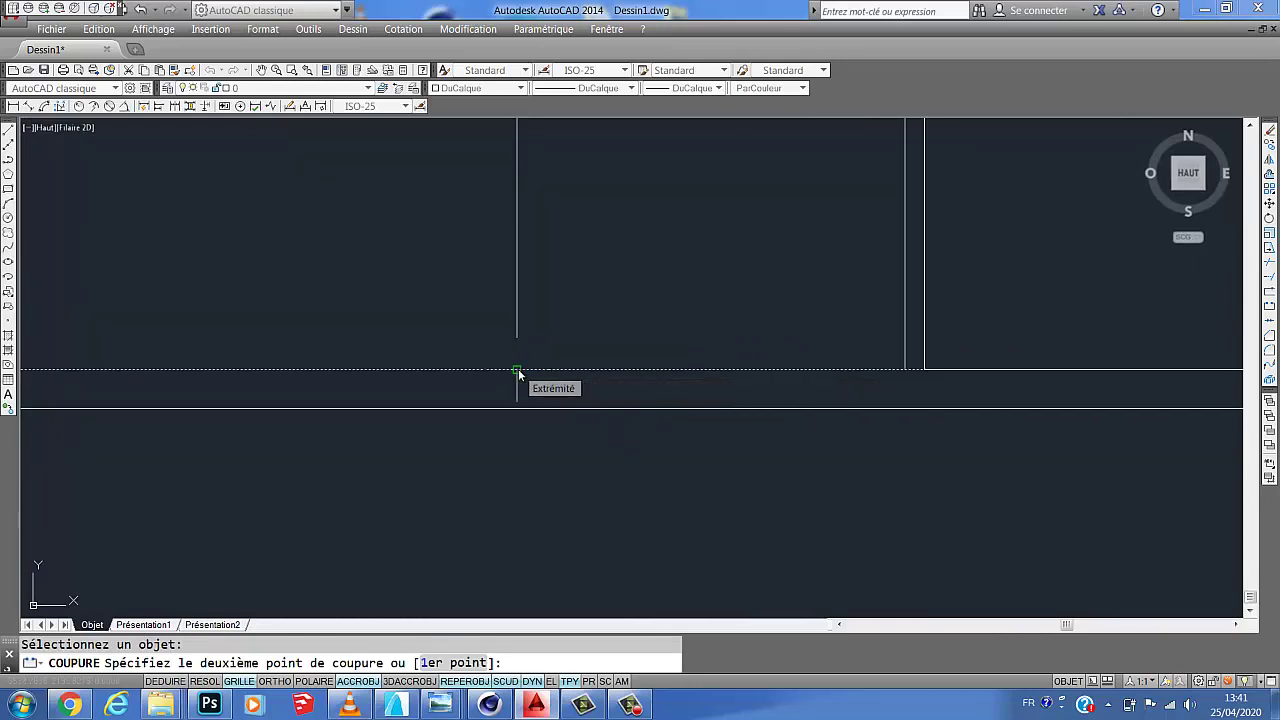
click(518, 371)
scroll(801, 419, down, 4)
middle_drag(830, 424, 802, 455)
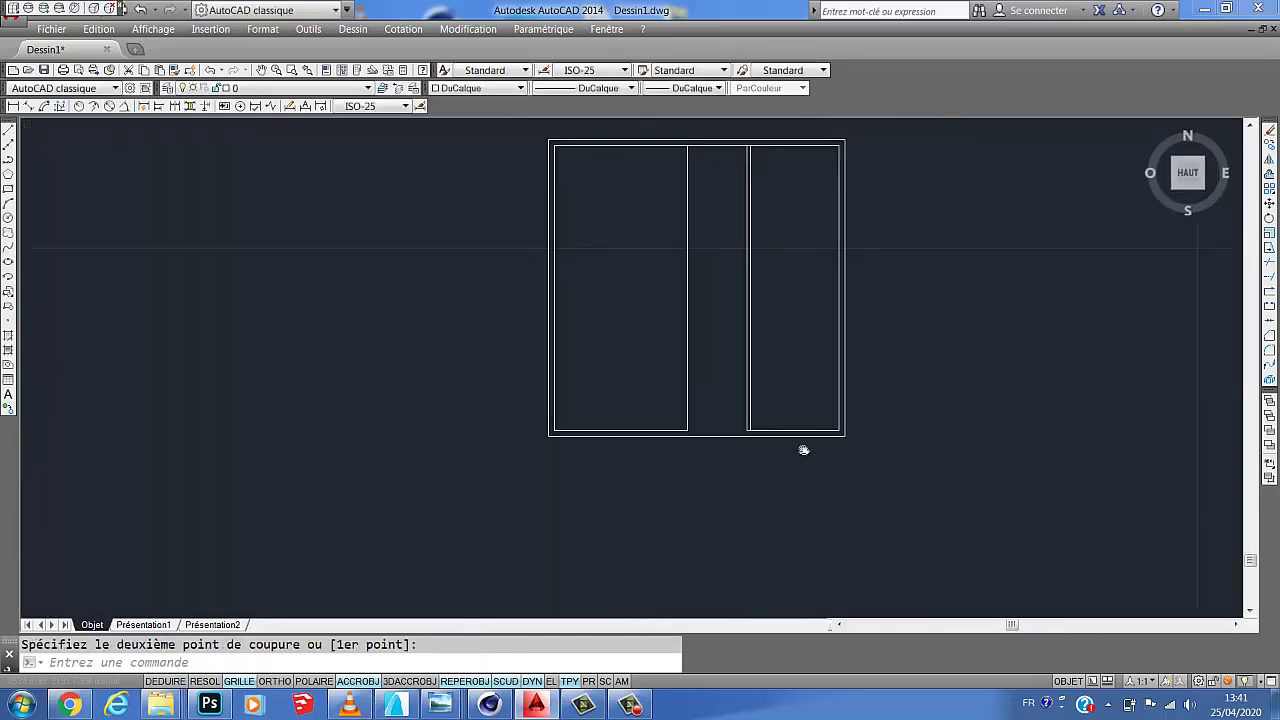
Inspect the opening in the inner bottom line and the line ends on both sides of it.
middle_drag(758, 395, 660, 363)
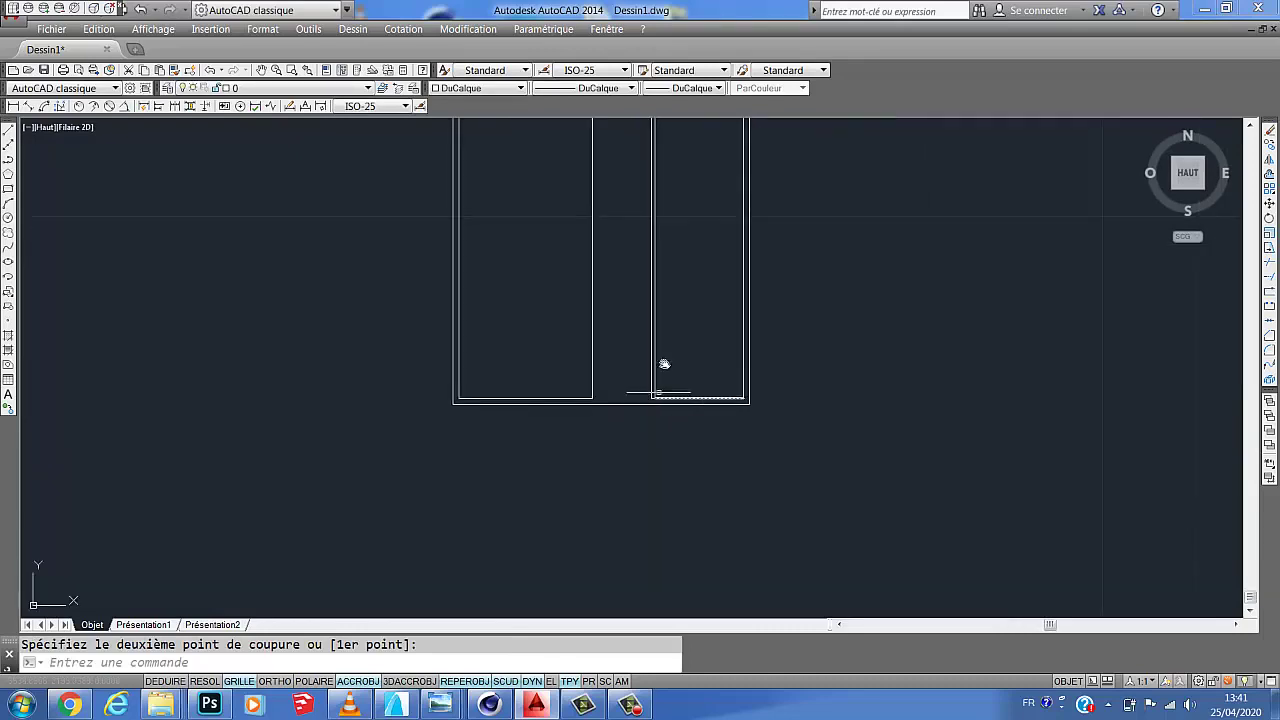
middle_drag(849, 351, 820, 417)
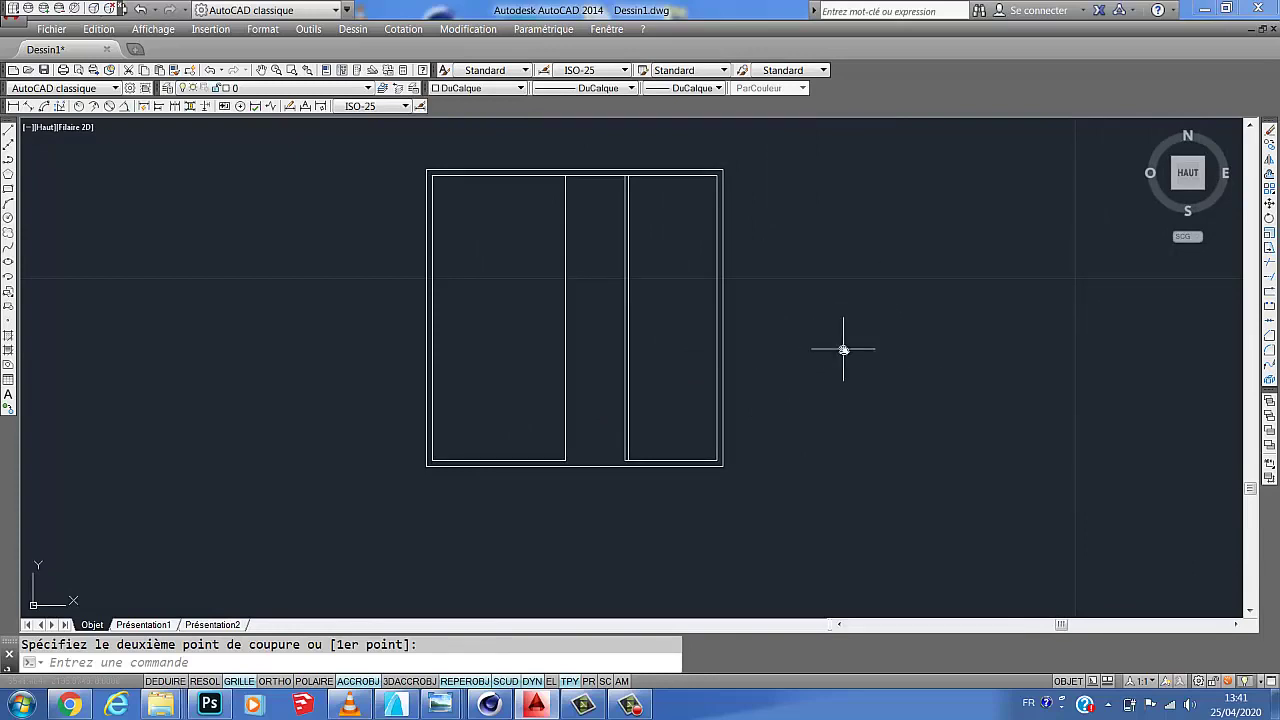
middle_drag(843, 349, 791, 368)
middle_drag(273, 375, 303, 269)
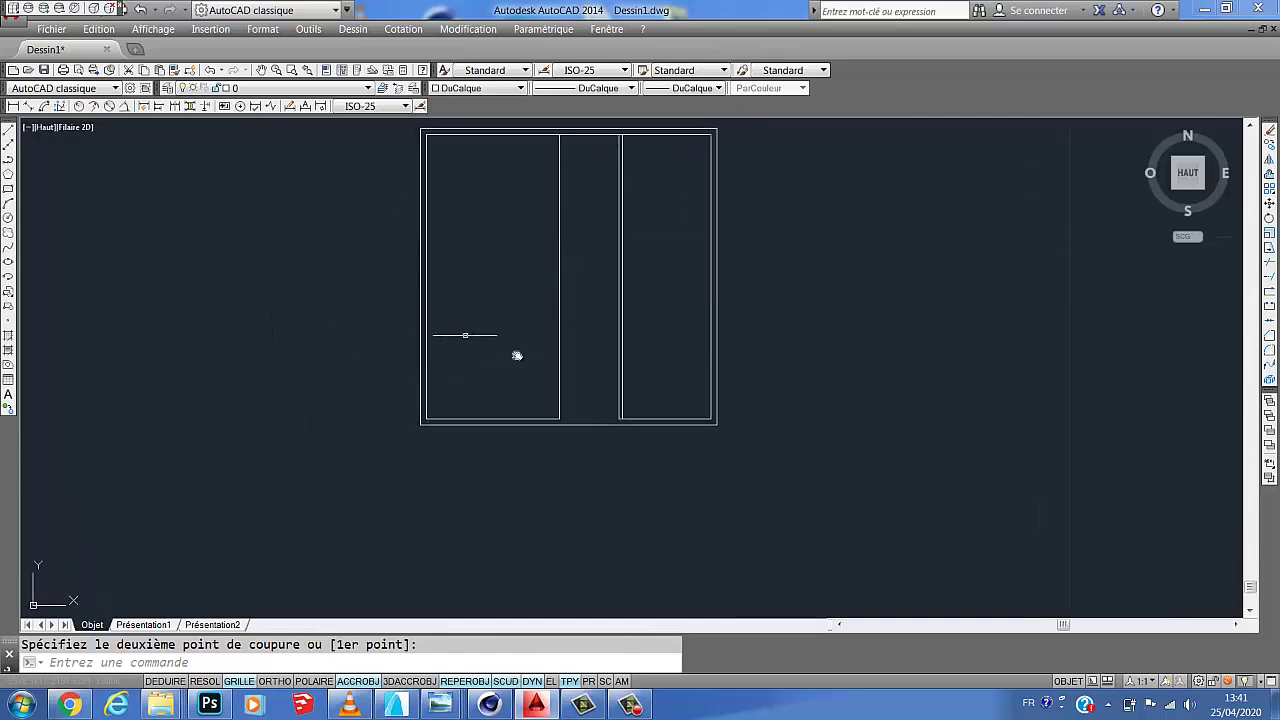
scroll(570, 410, up, 4)
scroll(594, 430, down, 4)
scroll(677, 434, up, 2)
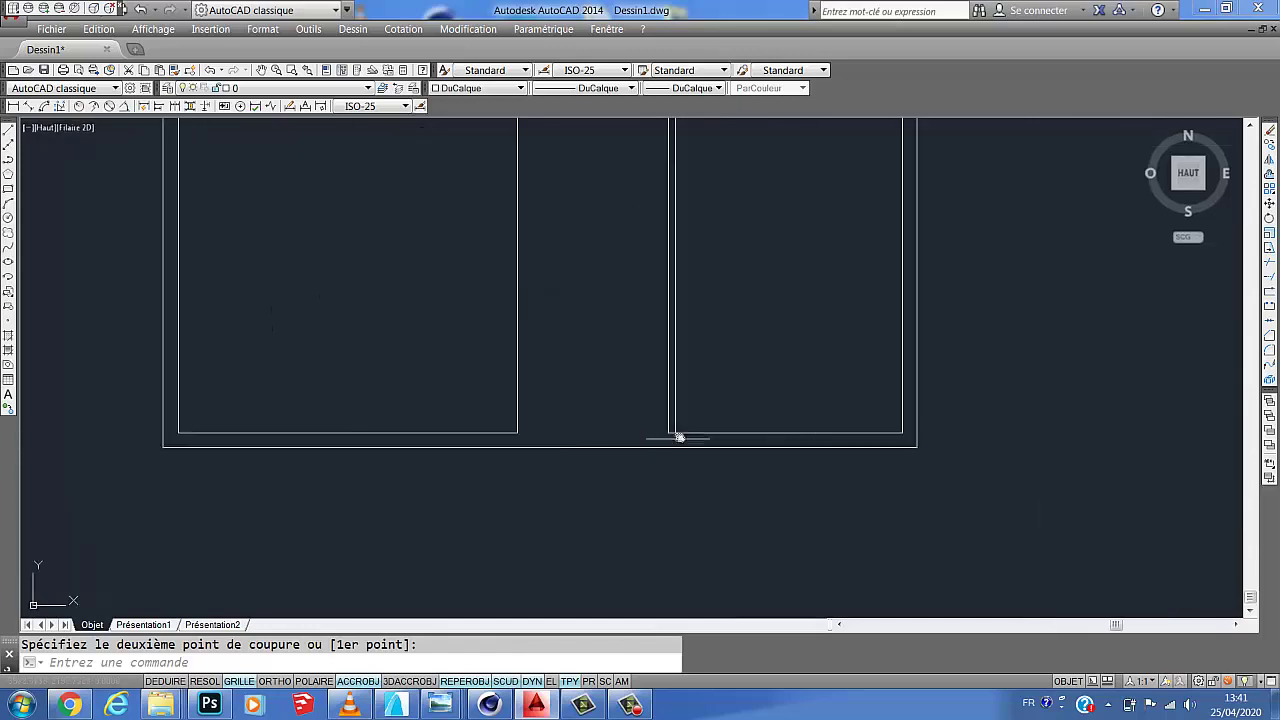
scroll(674, 409, down, 2)
scroll(690, 395, down, 4)
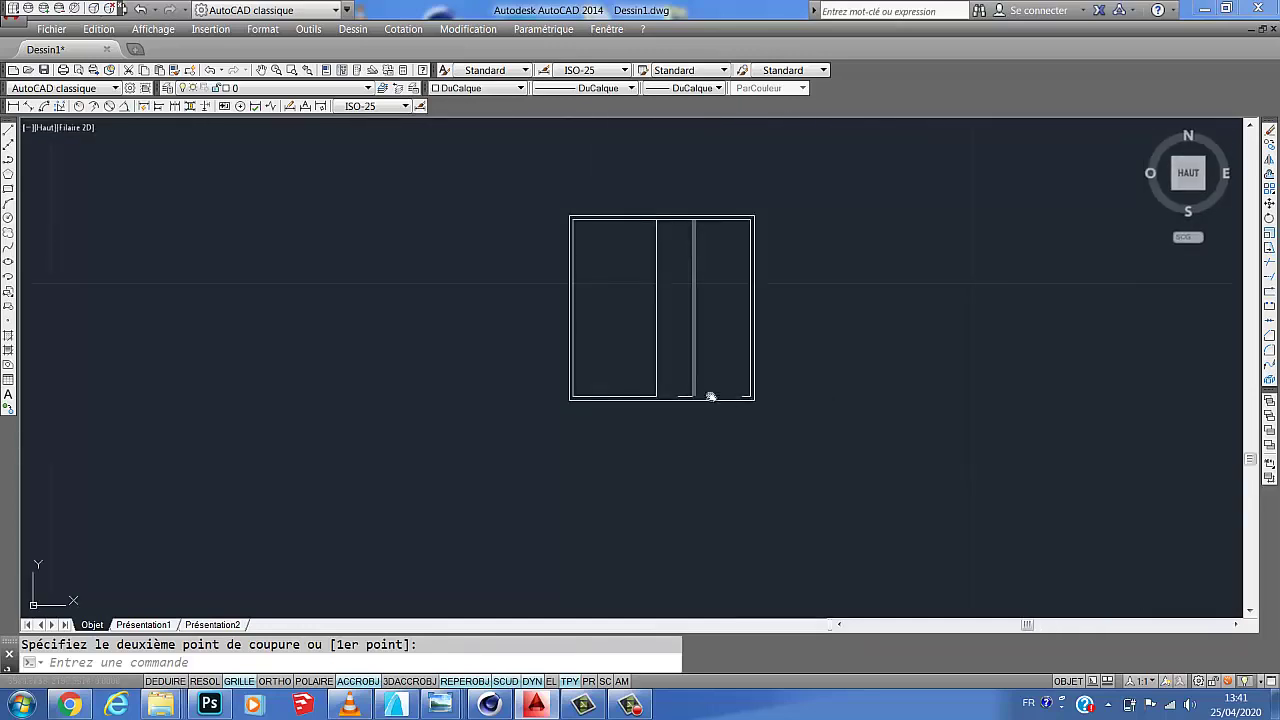
Copy the two remaining inner bottom line segments to a free area just below the floor plan.
click(711, 397)
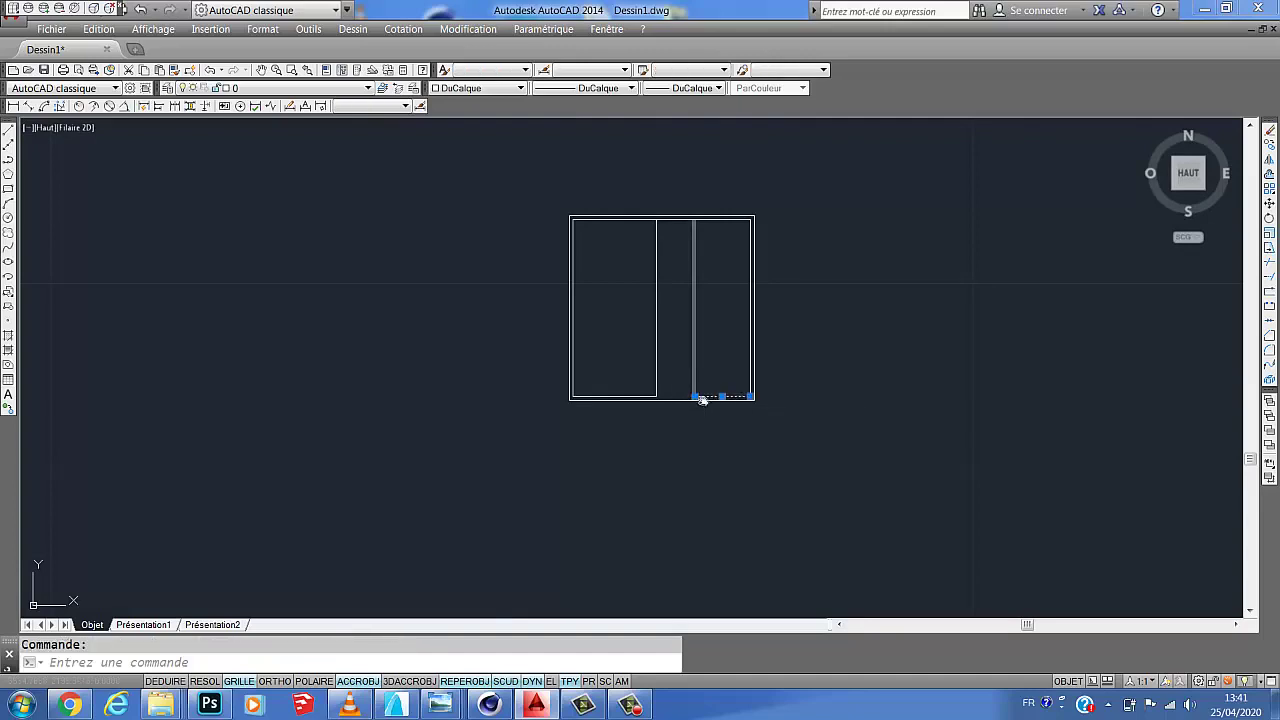
click(634, 397)
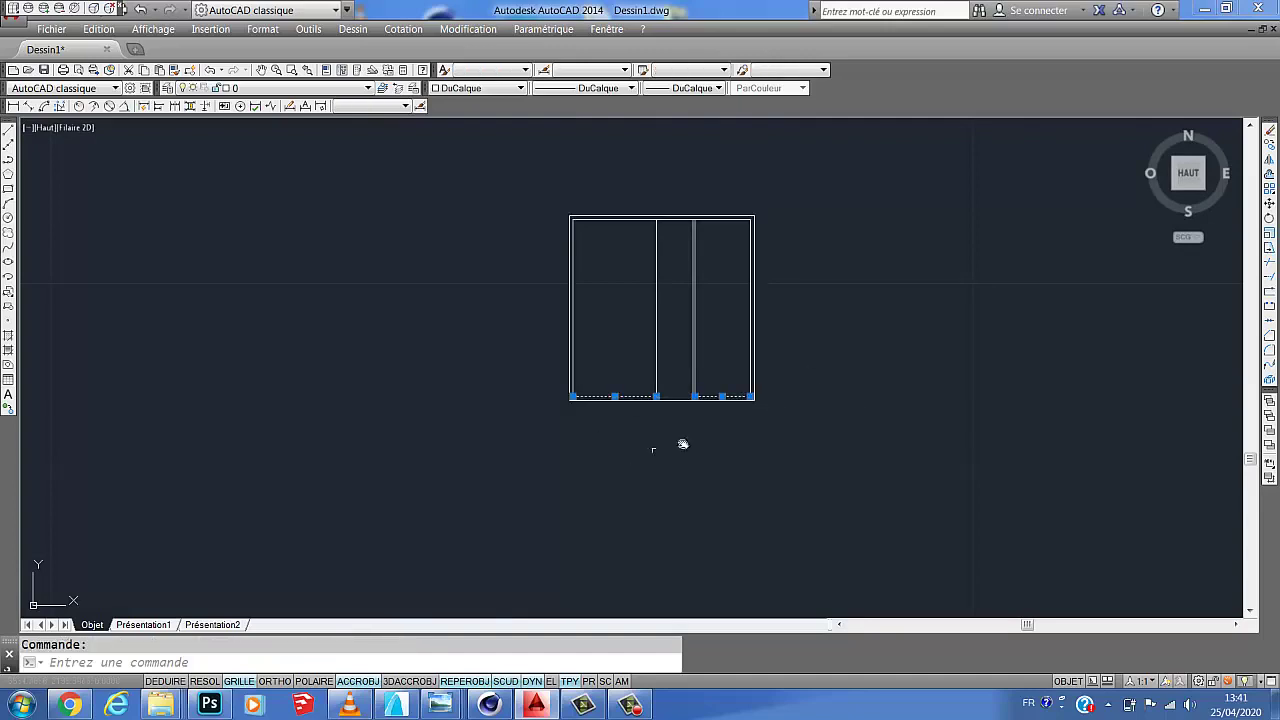
click(1272, 145)
click(715, 395)
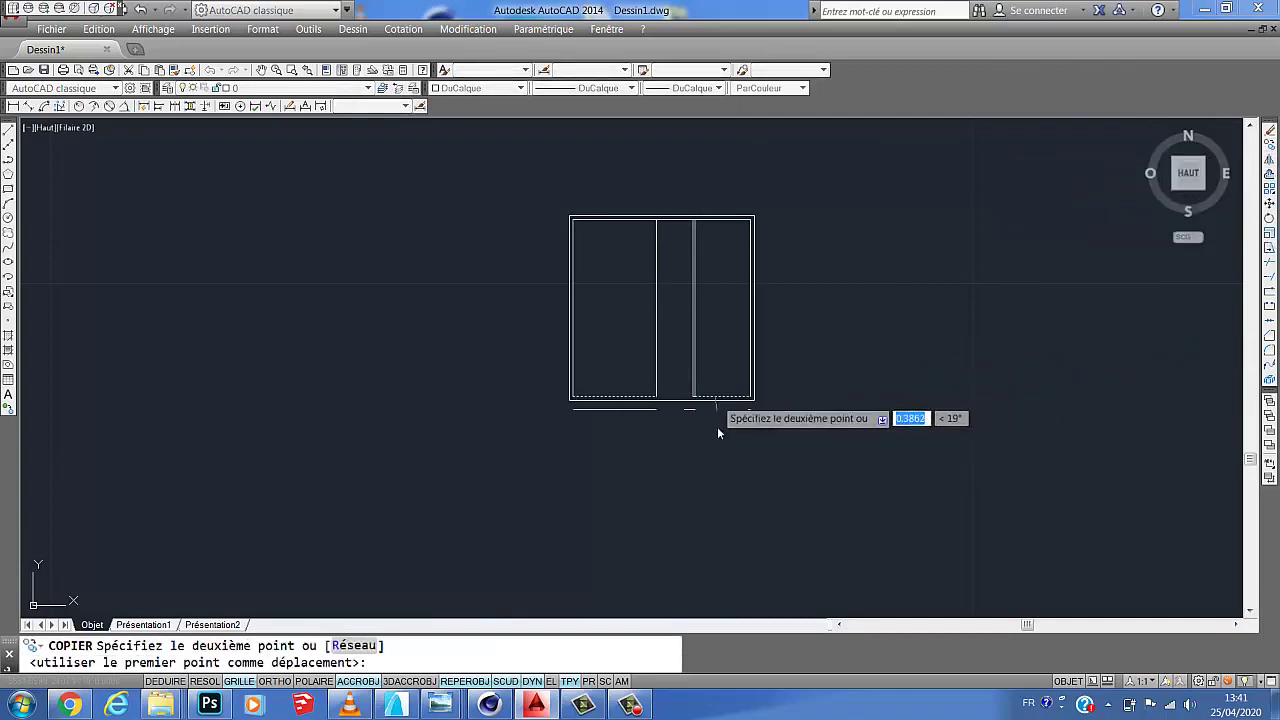
click(717, 448)
key(Escape)
scroll(700, 458, up, 5)
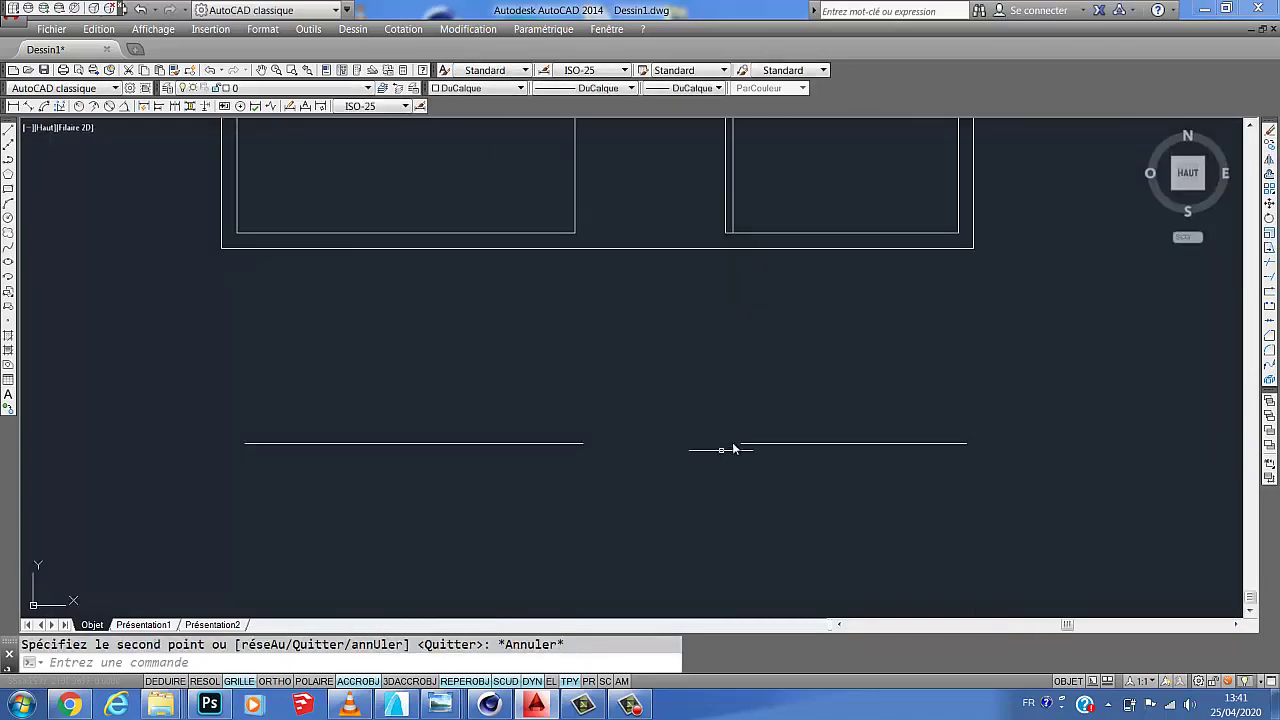
scroll(662, 427, down, 4)
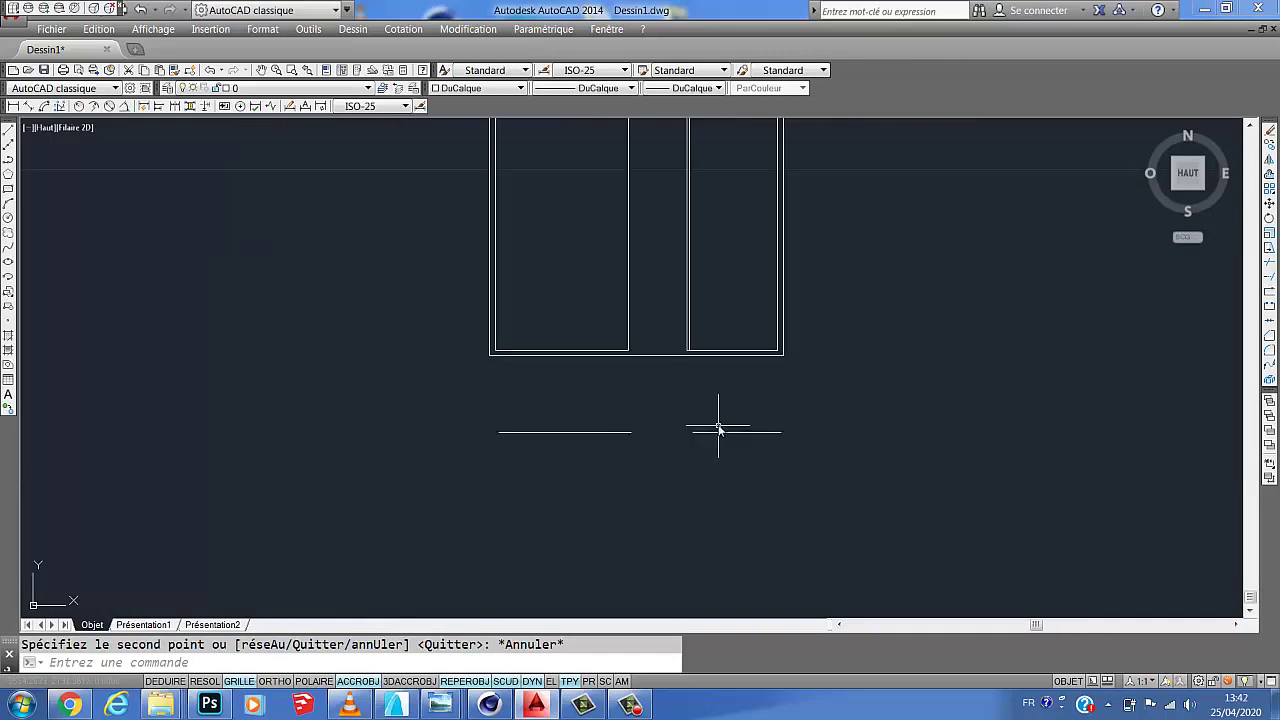
Join the two copied segments below the plan into one line, check it by selecting it, and undo the join.
middle_drag(701, 428, 680, 427)
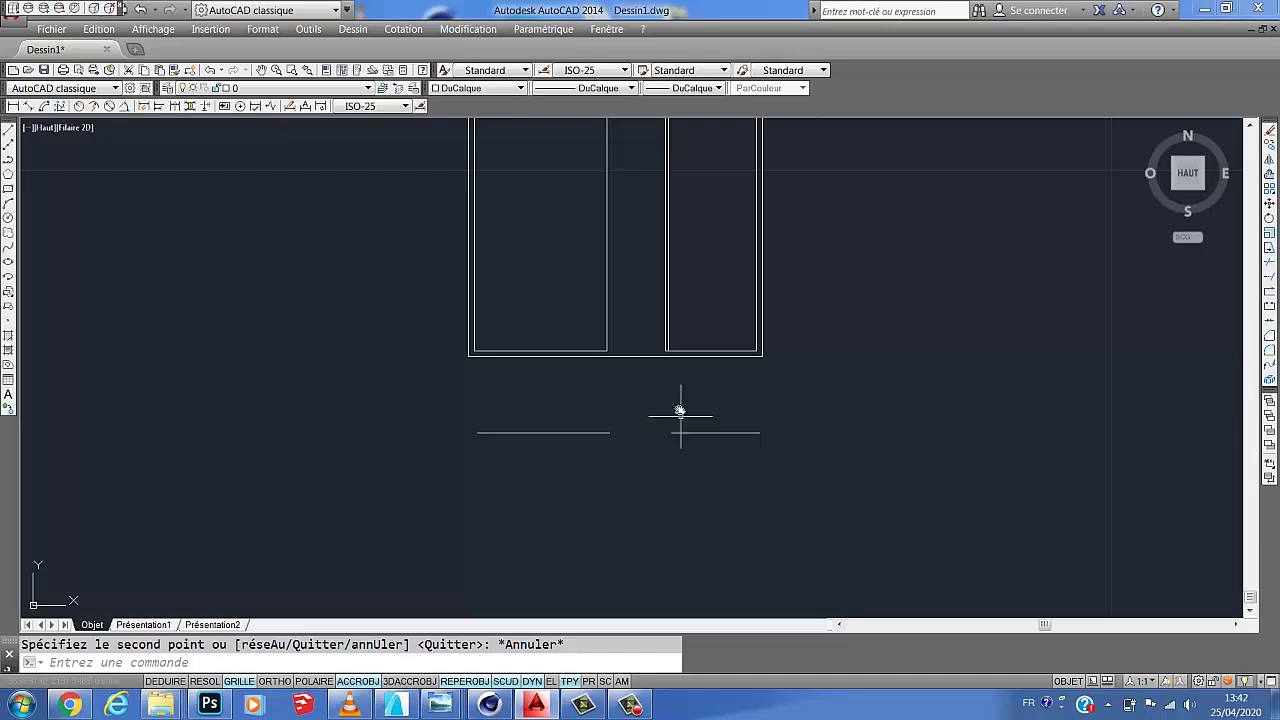
middle_drag(680, 409, 634, 389)
scroll(688, 403, down, 2)
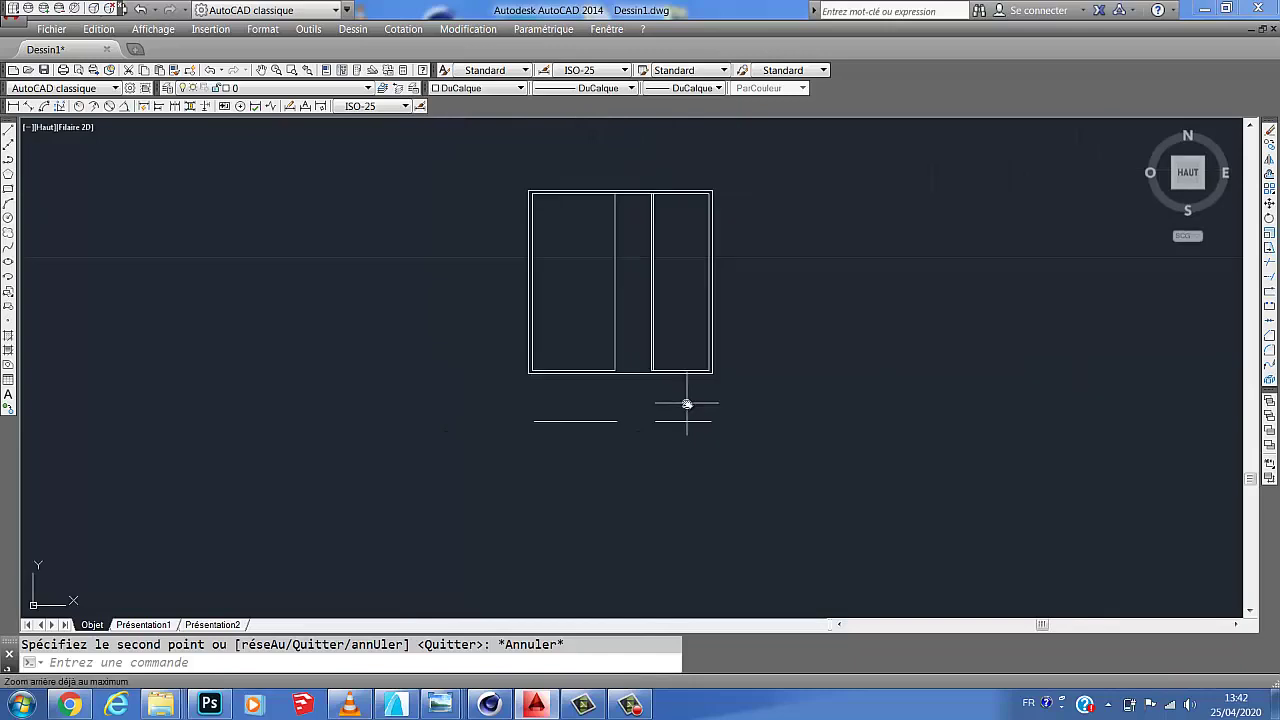
scroll(686, 400, up, 1)
scroll(609, 417, up, 1)
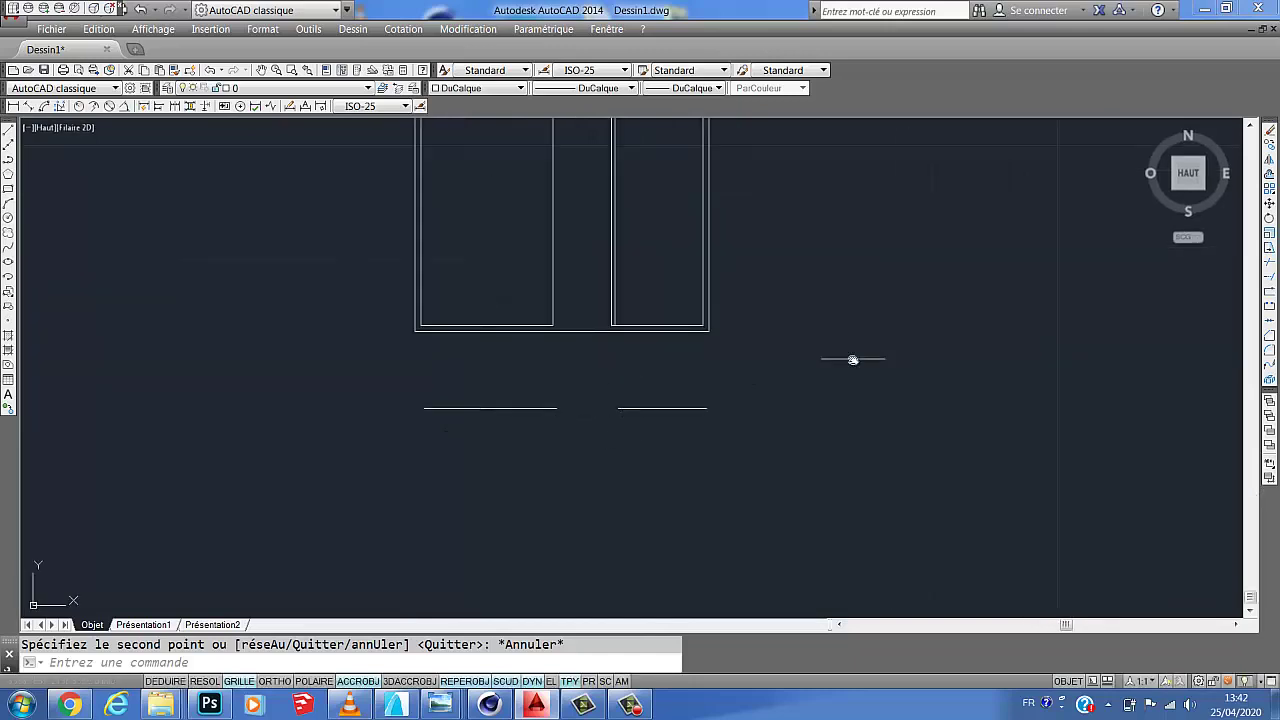
click(1271, 324)
click(628, 408)
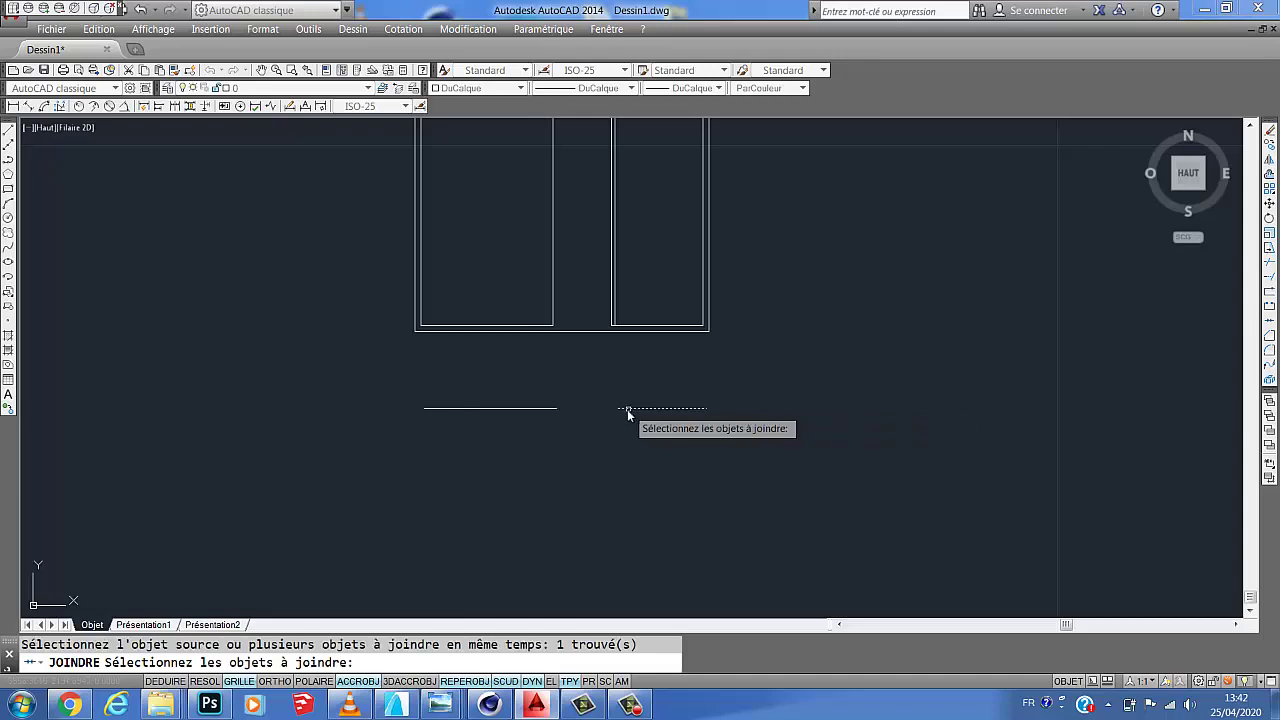
click(550, 409)
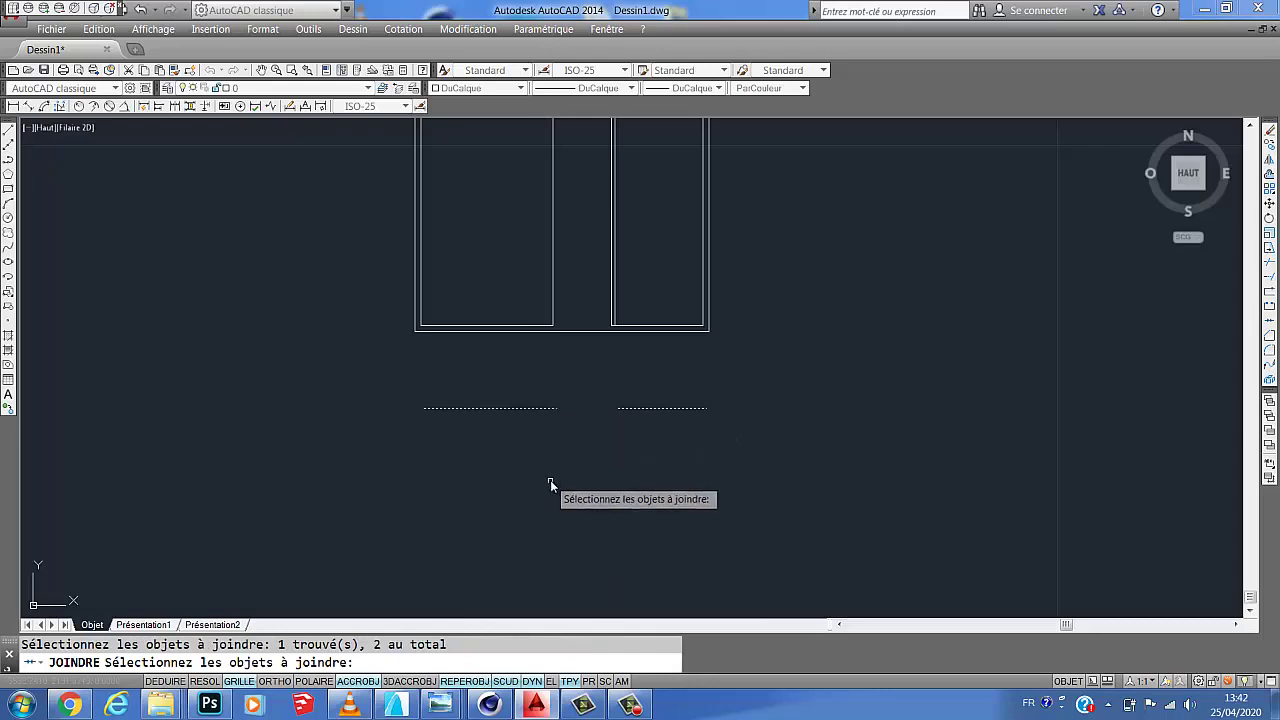
key(Return)
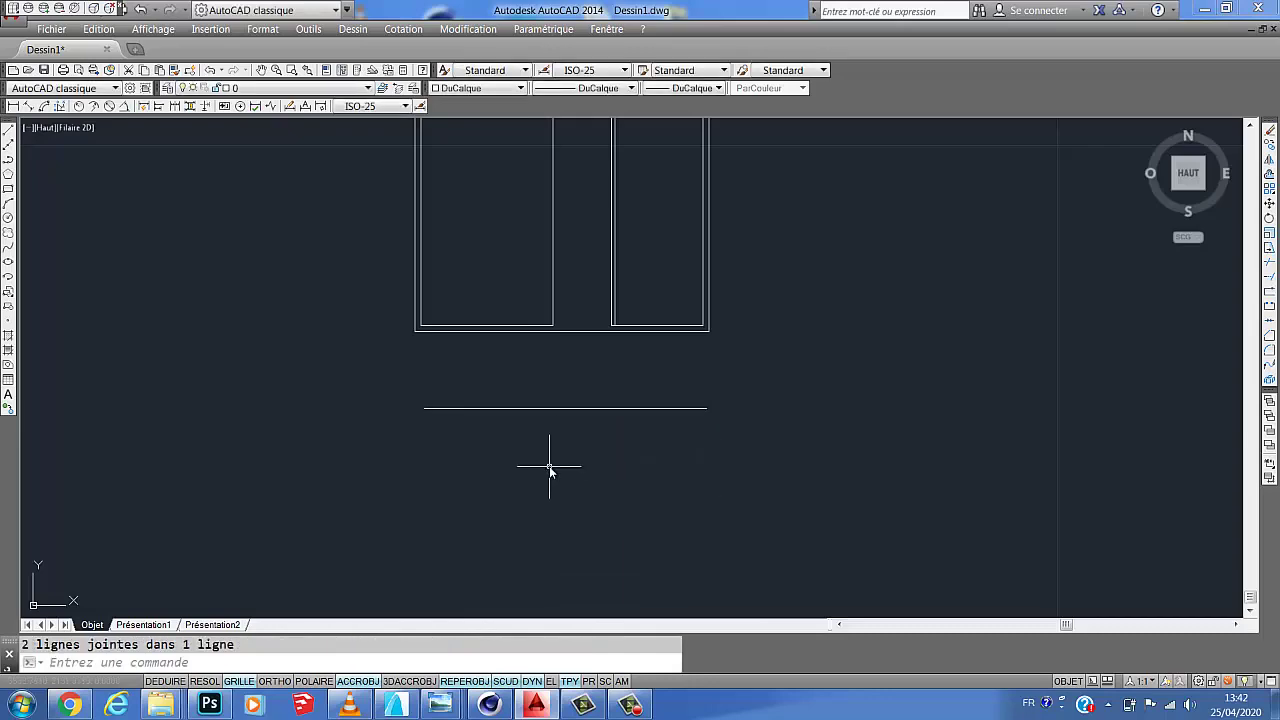
click(574, 408)
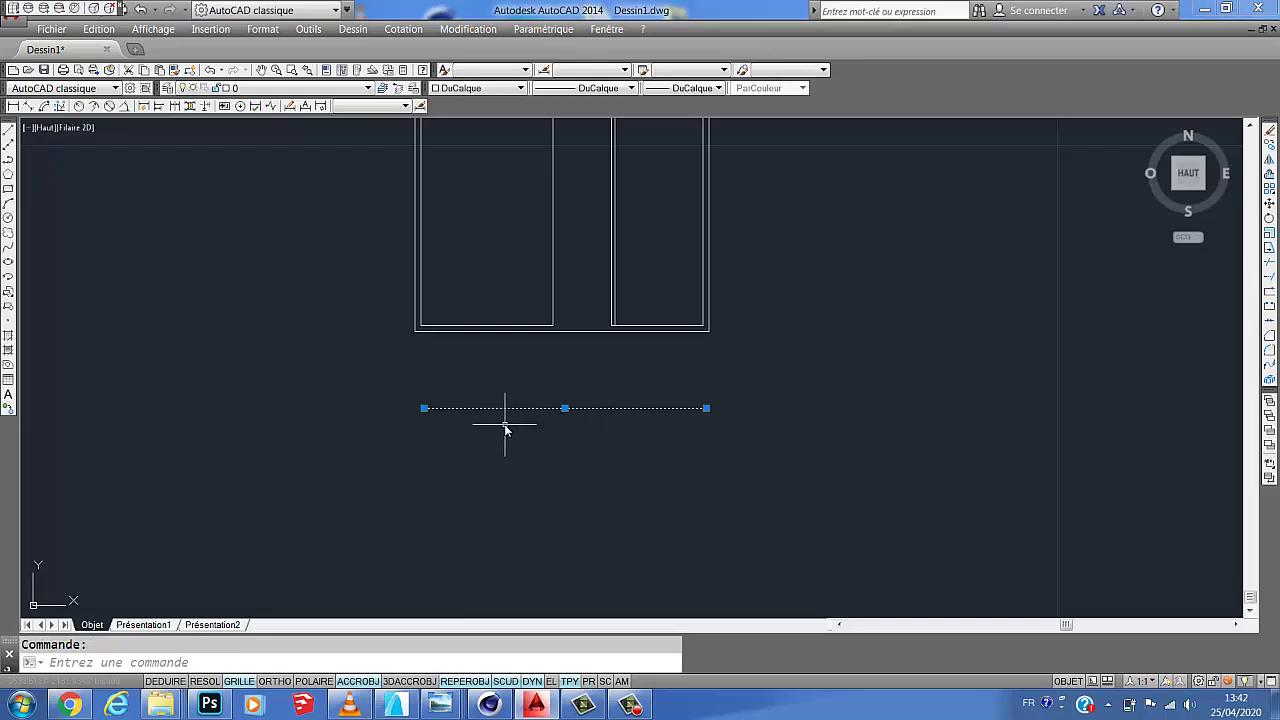
key(ctrl+z)
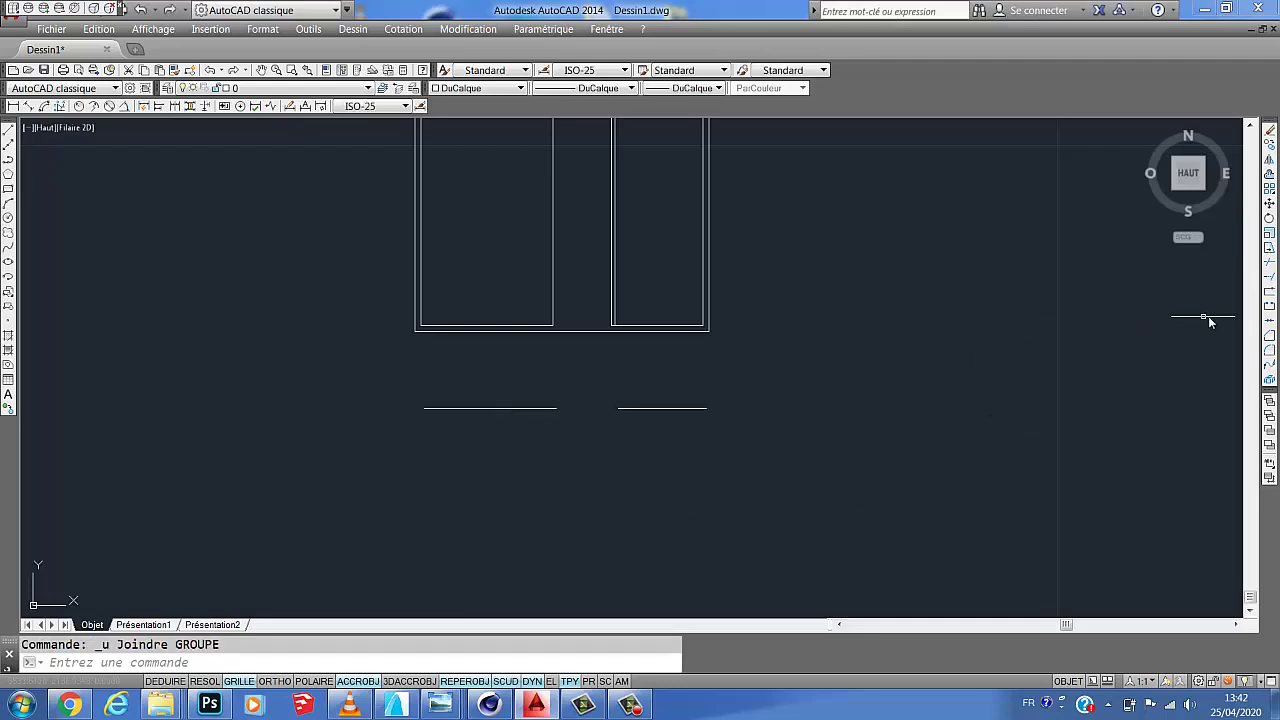
Join the two copied segments below the floor plan into one continuous line, starting from the shorter one.
click(1269, 320)
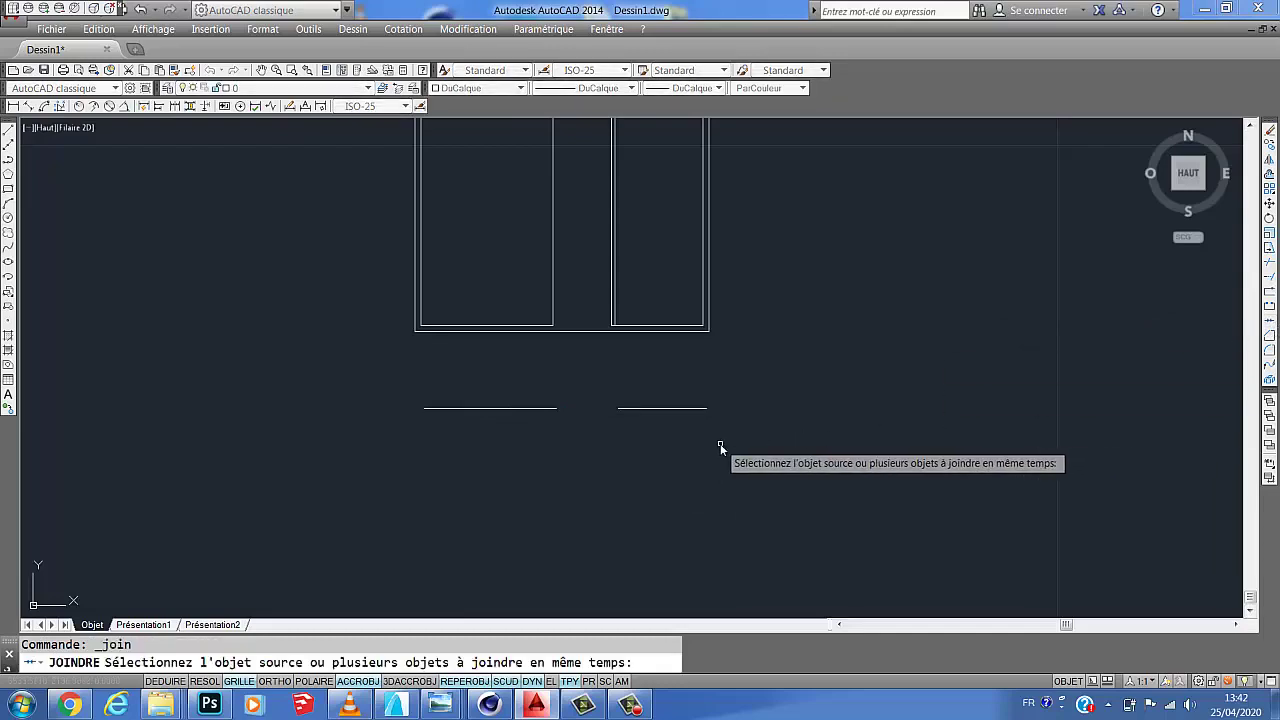
click(664, 408)
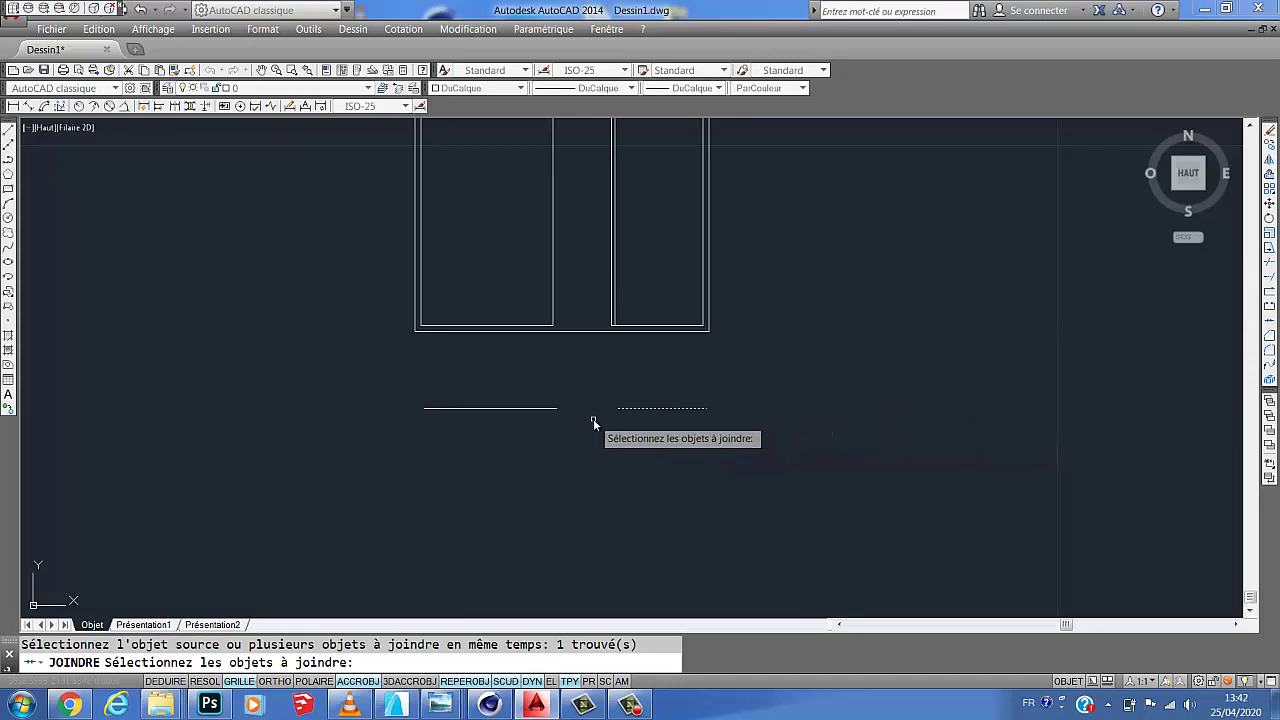
click(556, 408)
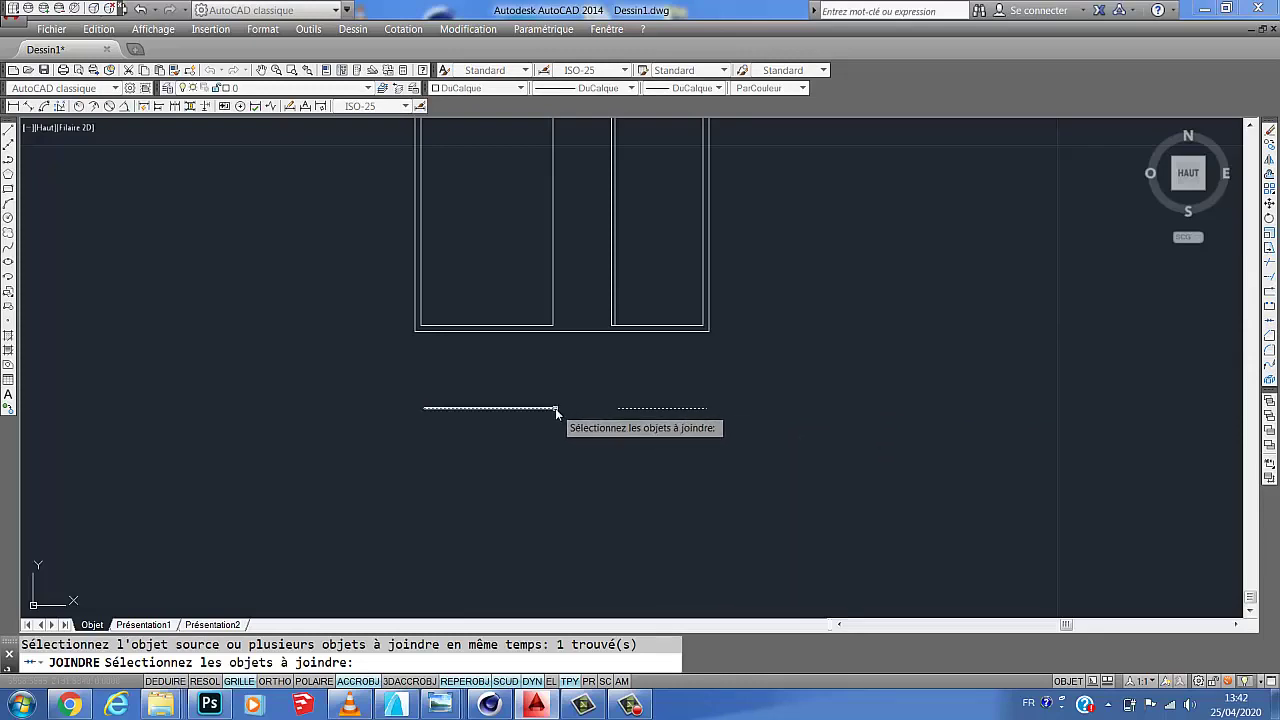
key(Return)
scroll(663, 443, down, 2)
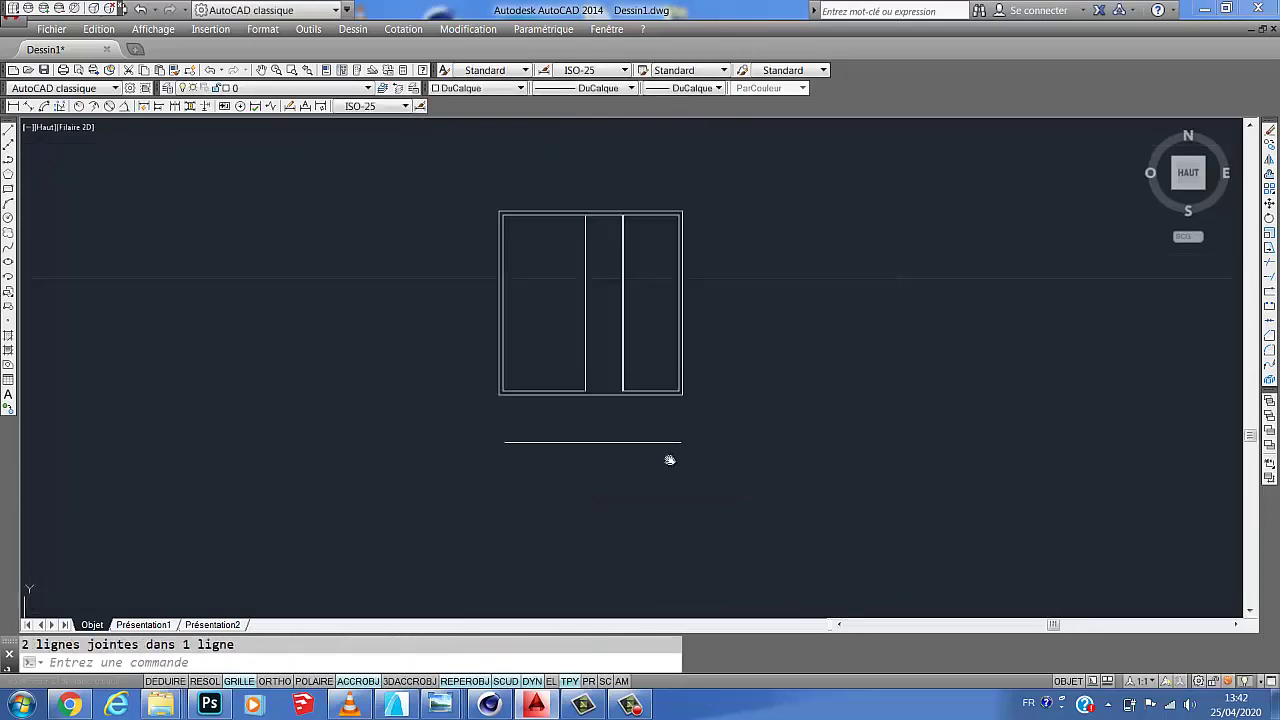
middle_drag(497, 507, 497, 499)
middle_drag(486, 443, 520, 451)
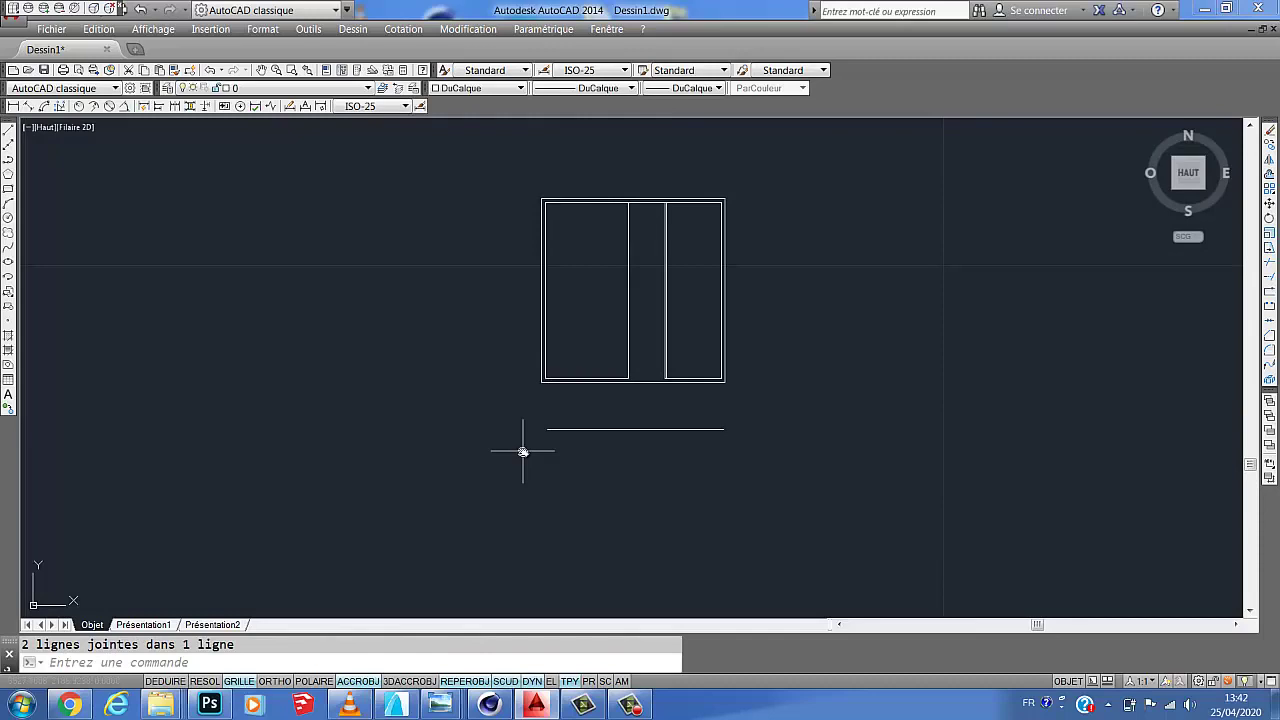
click(634, 706)
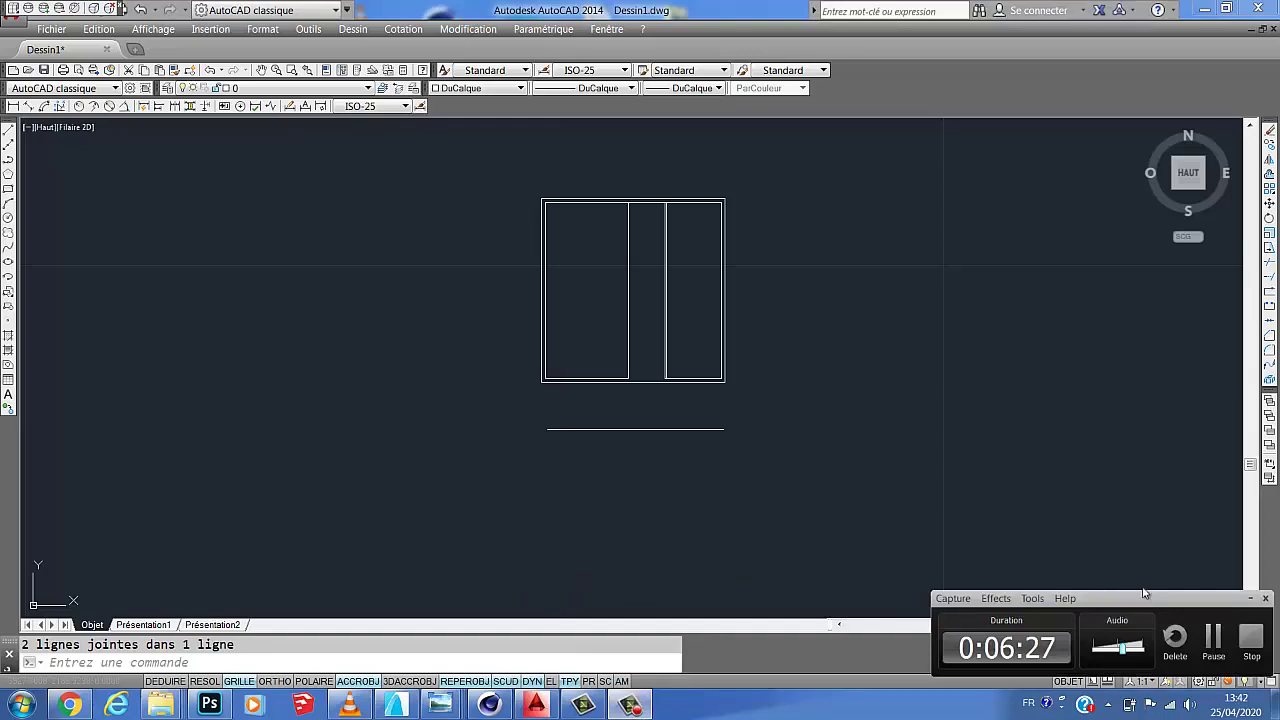